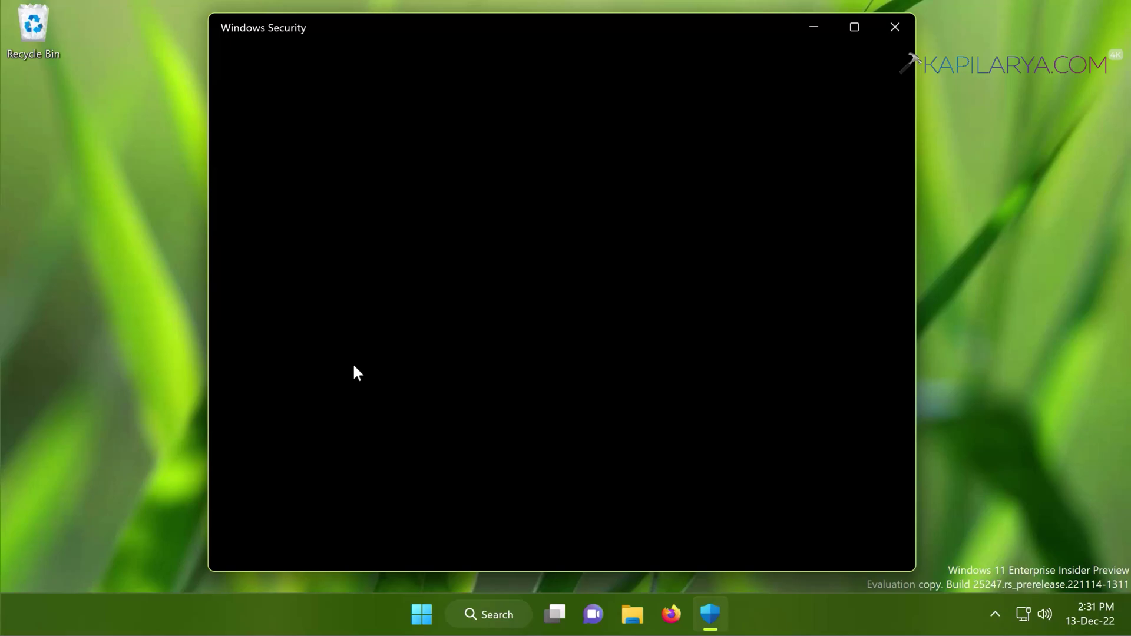
Relaunch Windows Security from Settings > Privacy & security, then close it when it stays blank.
click(895, 27)
right_click(429, 607)
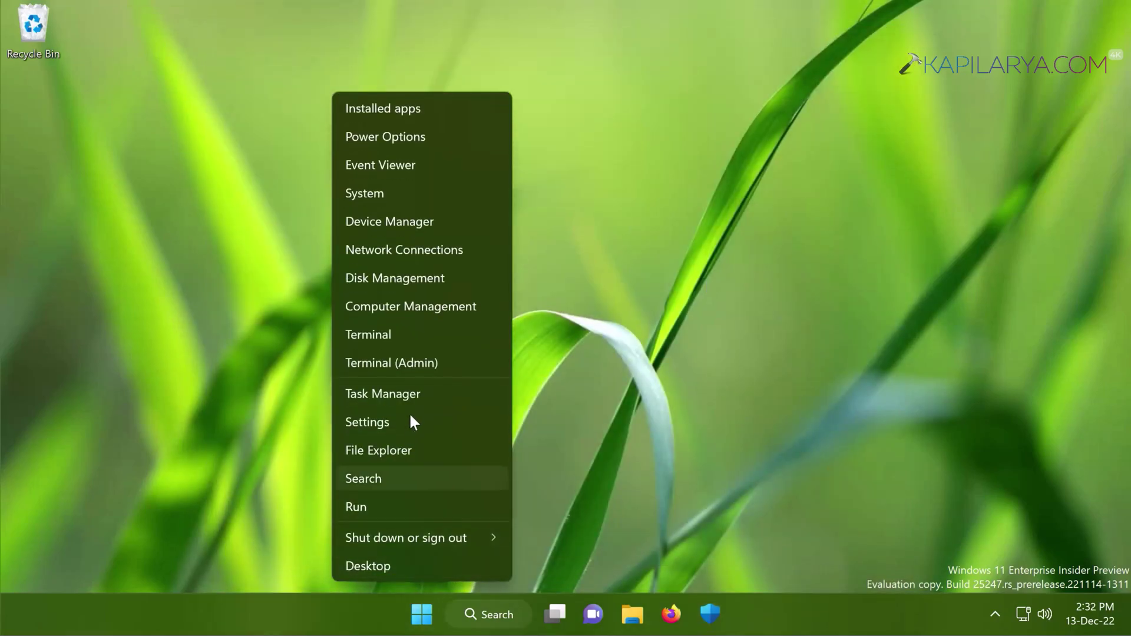
click(411, 416)
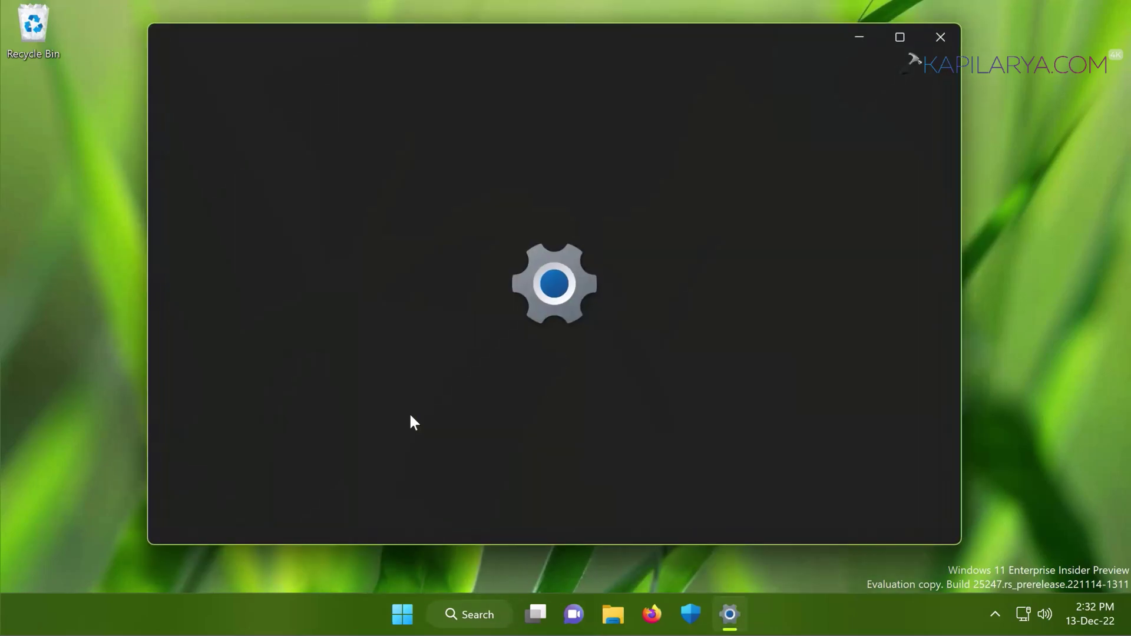
click(309, 528)
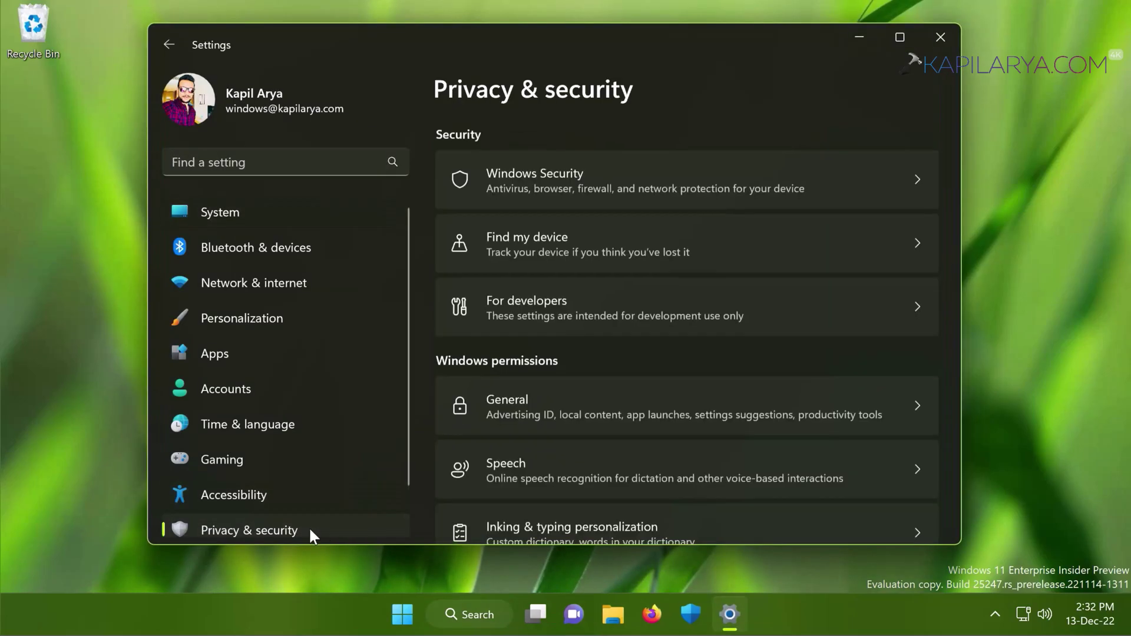
click(603, 185)
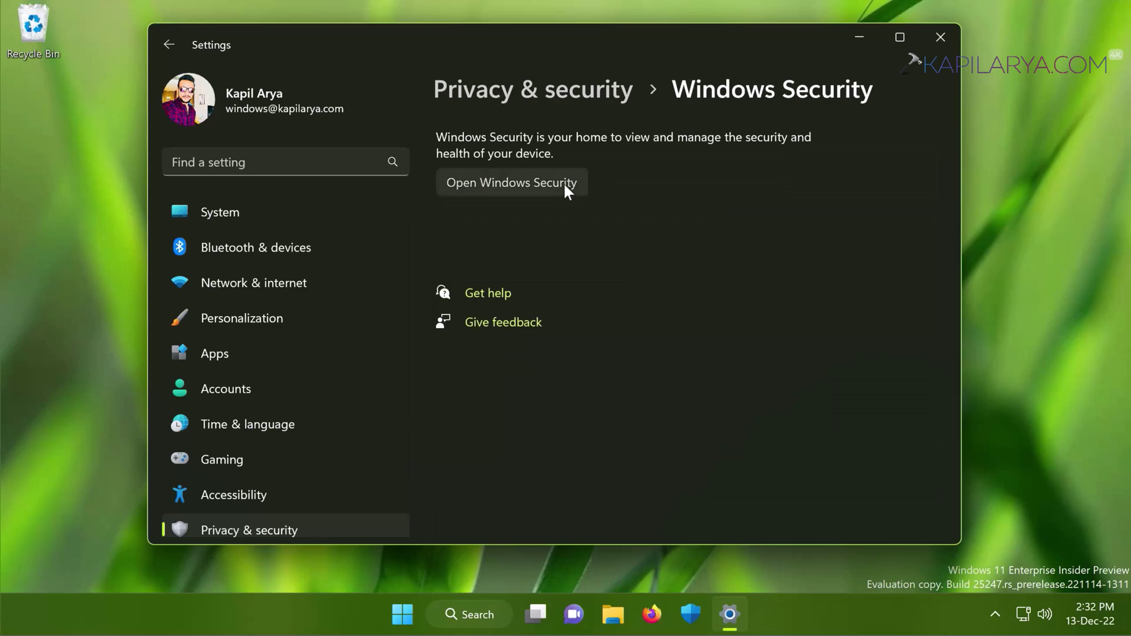
click(565, 186)
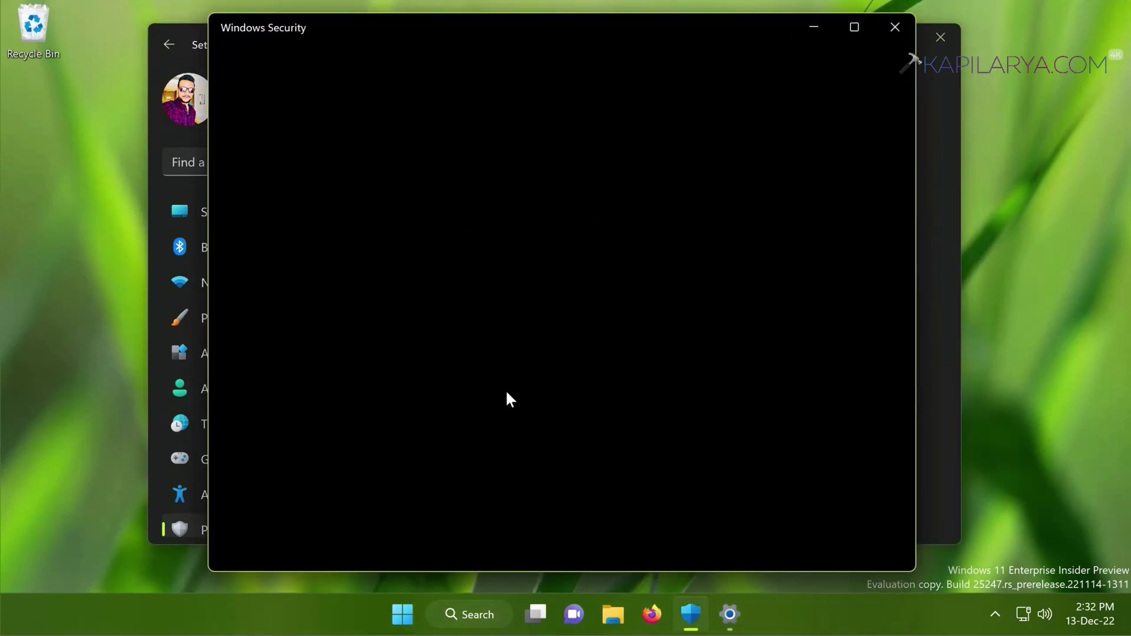
click(895, 27)
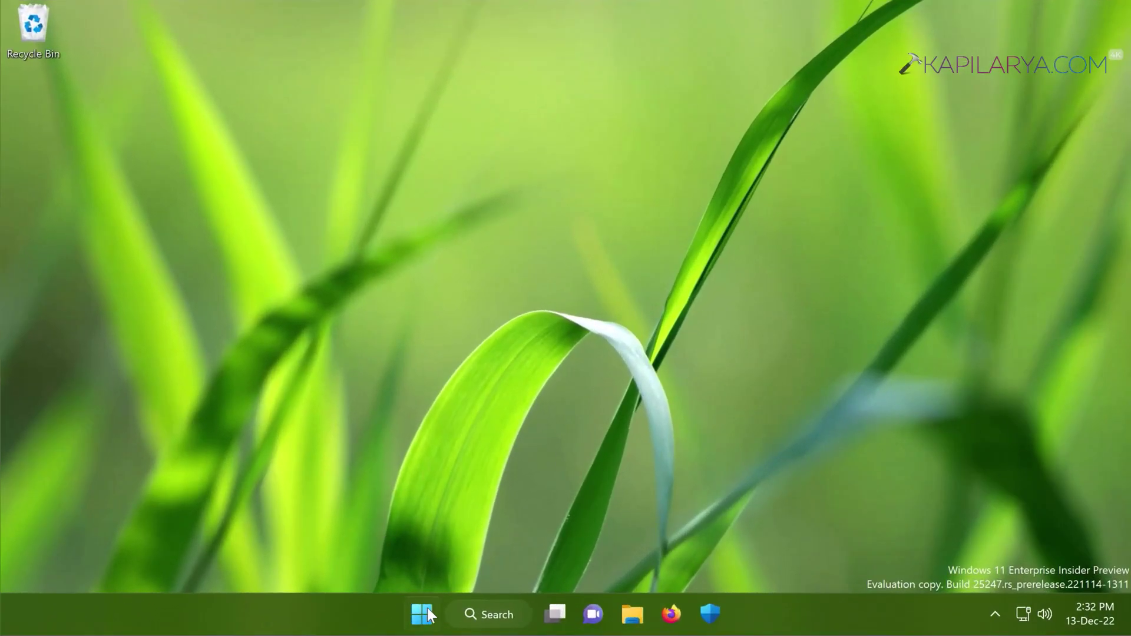
Open the Services console by running services.msc from the Run prompt.
right_click(427, 617)
click(416, 543)
text(se)
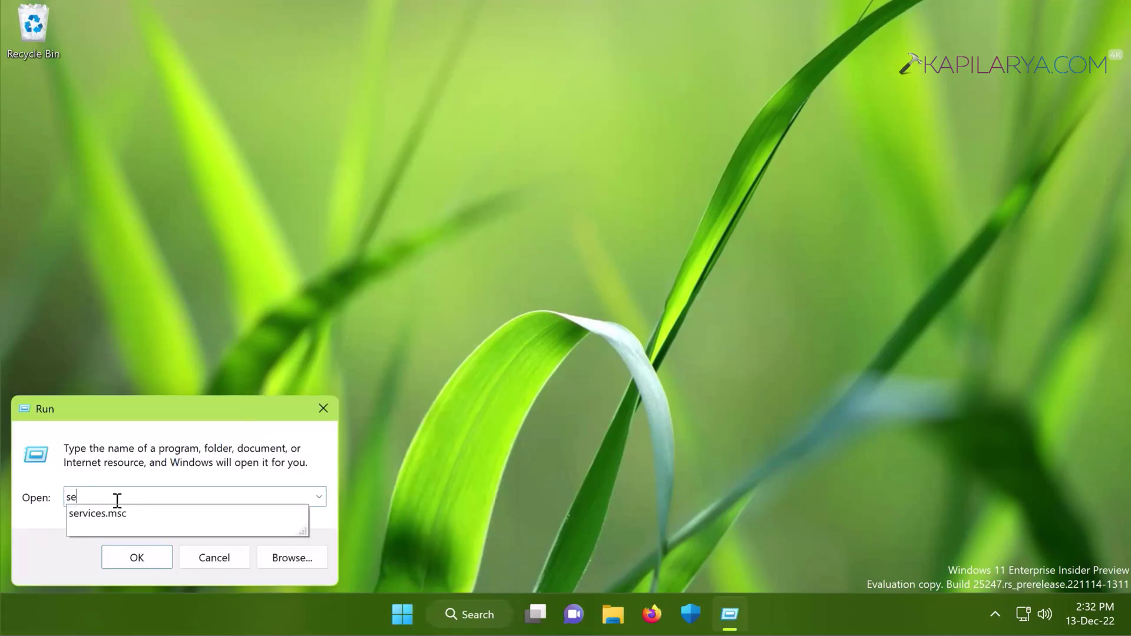
click(92, 513)
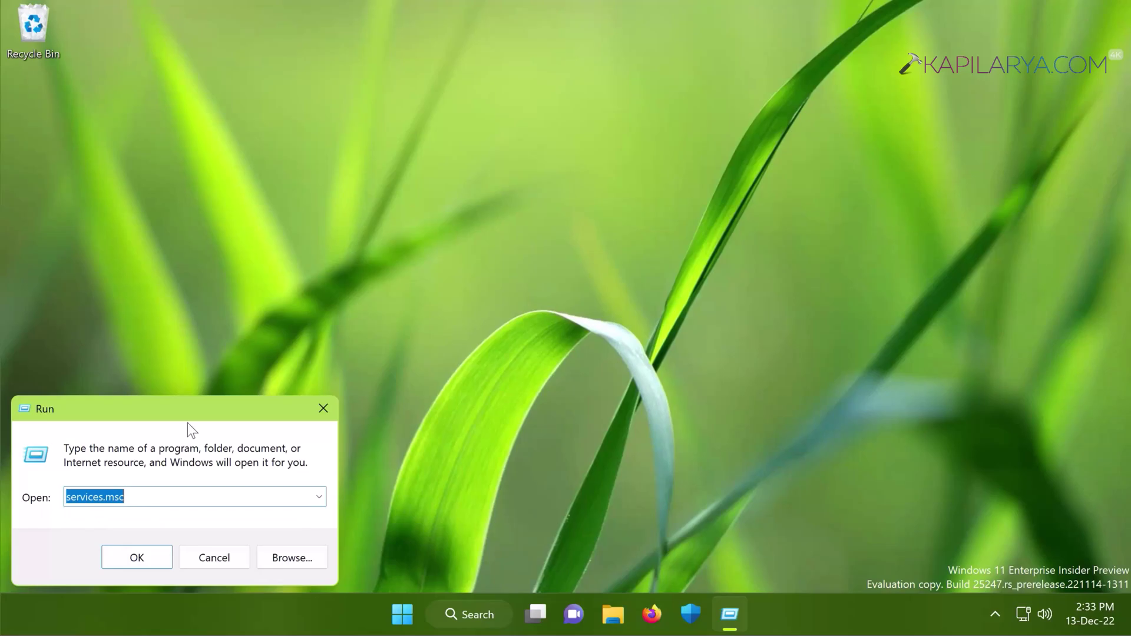
drag(188, 422, 642, 168)
click(587, 304)
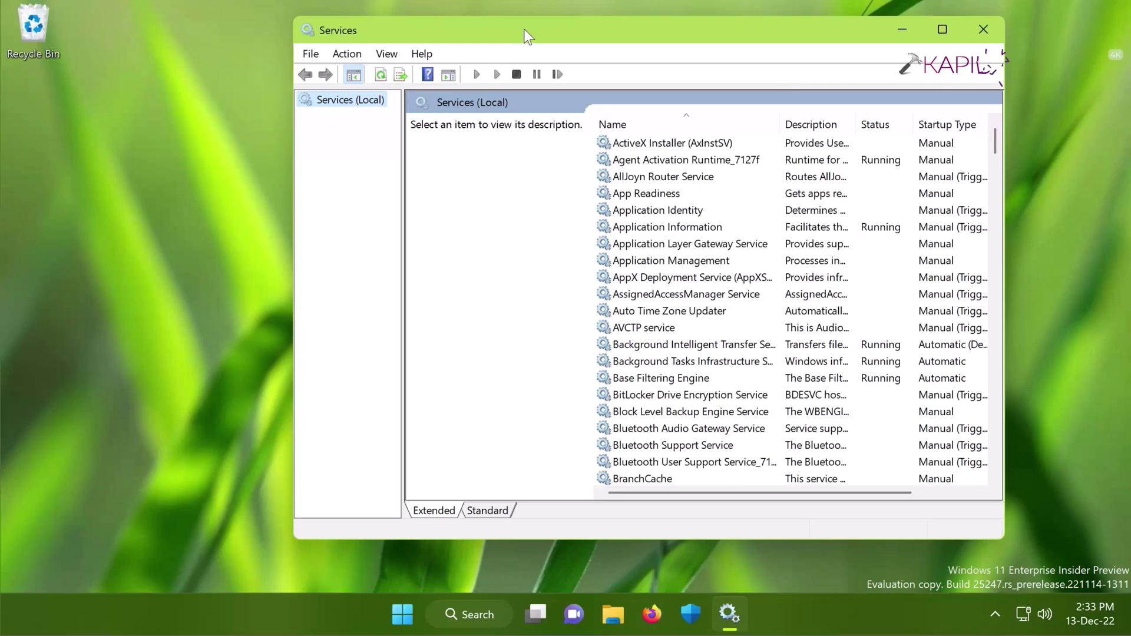
Scroll the services list and select Windows Security Service, shown as Disabled.
drag(525, 33, 400, 51)
drag(870, 149, 871, 493)
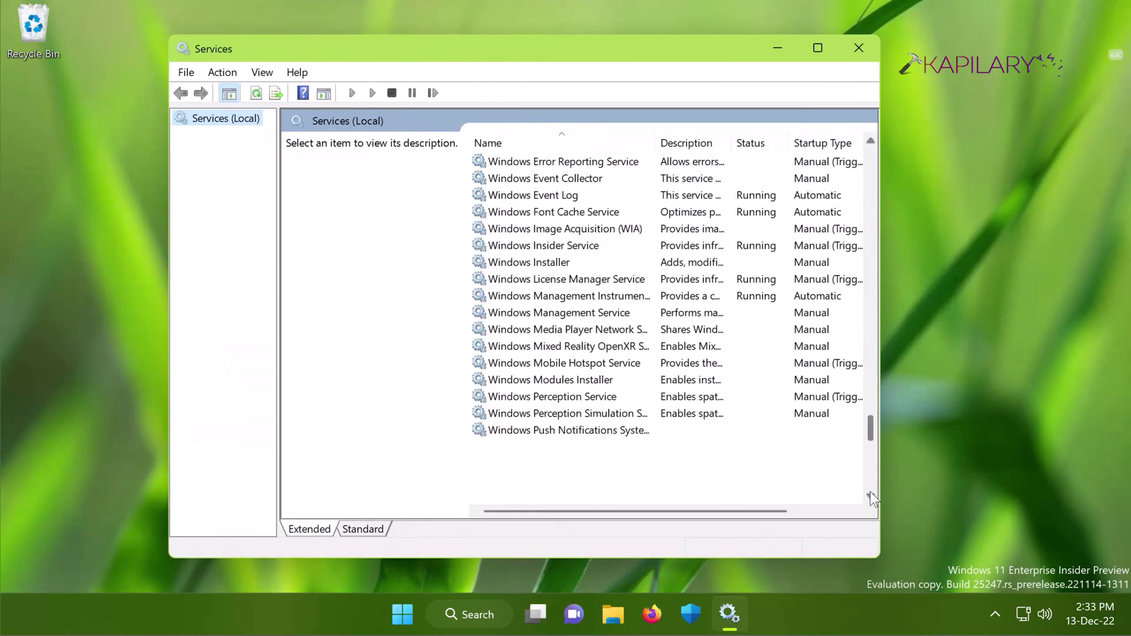
click(557, 265)
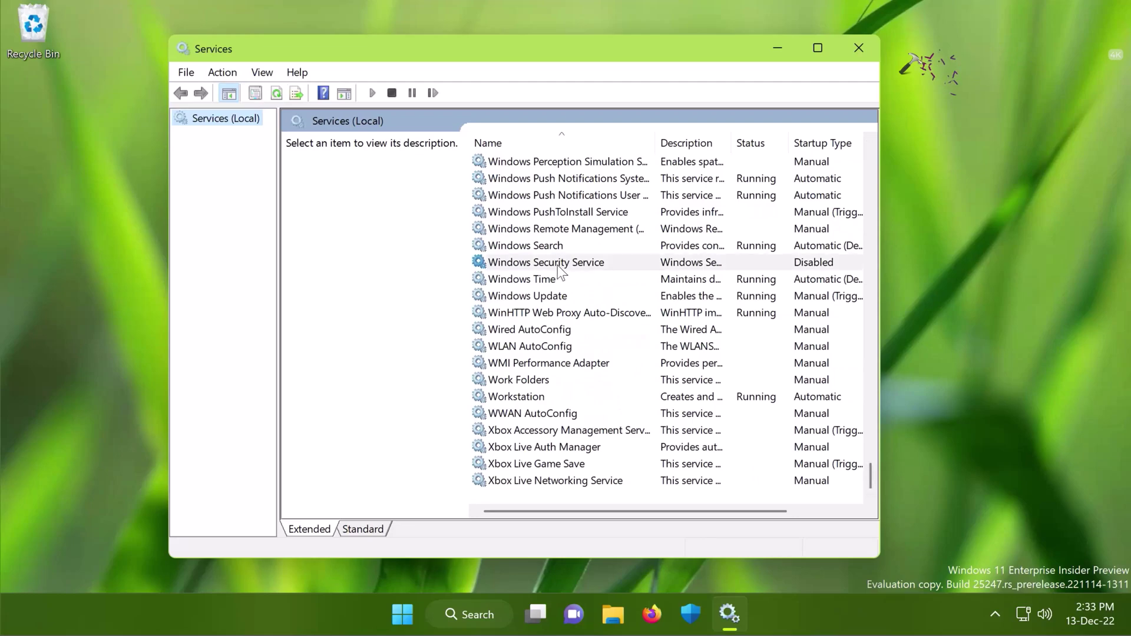
Open Windows Security Service's properties and copy its service name, SecurityHealthService.
double_click(524, 267)
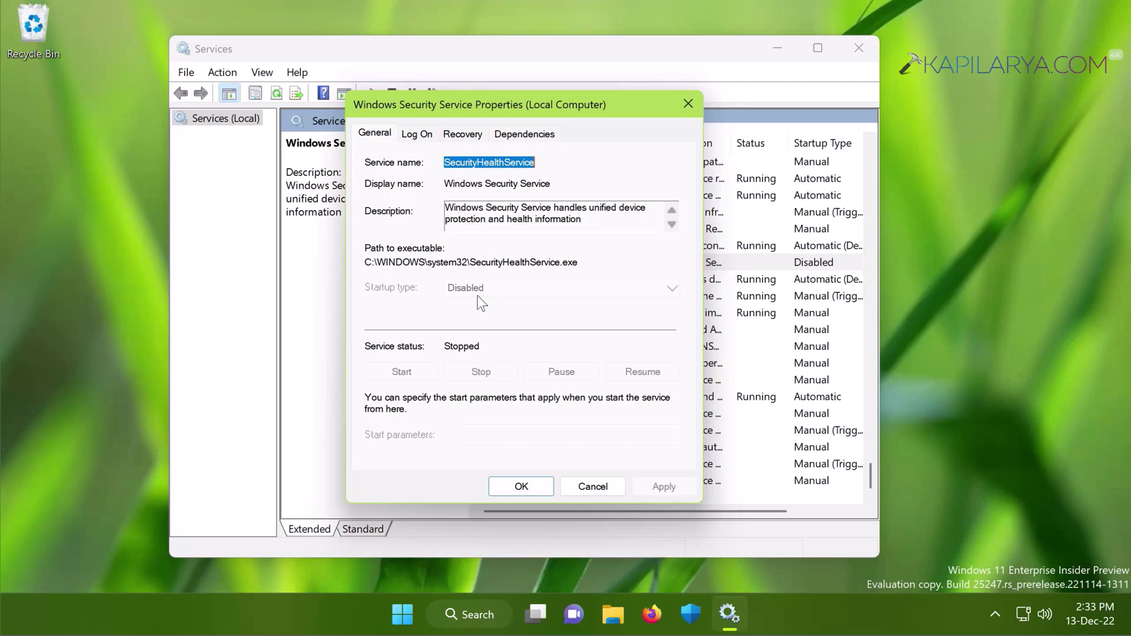
right_click(534, 166)
click(412, 229)
Launch Registry Editor by running regedit, closing the service properties and approving the UAC prompt.
right_click(402, 611)
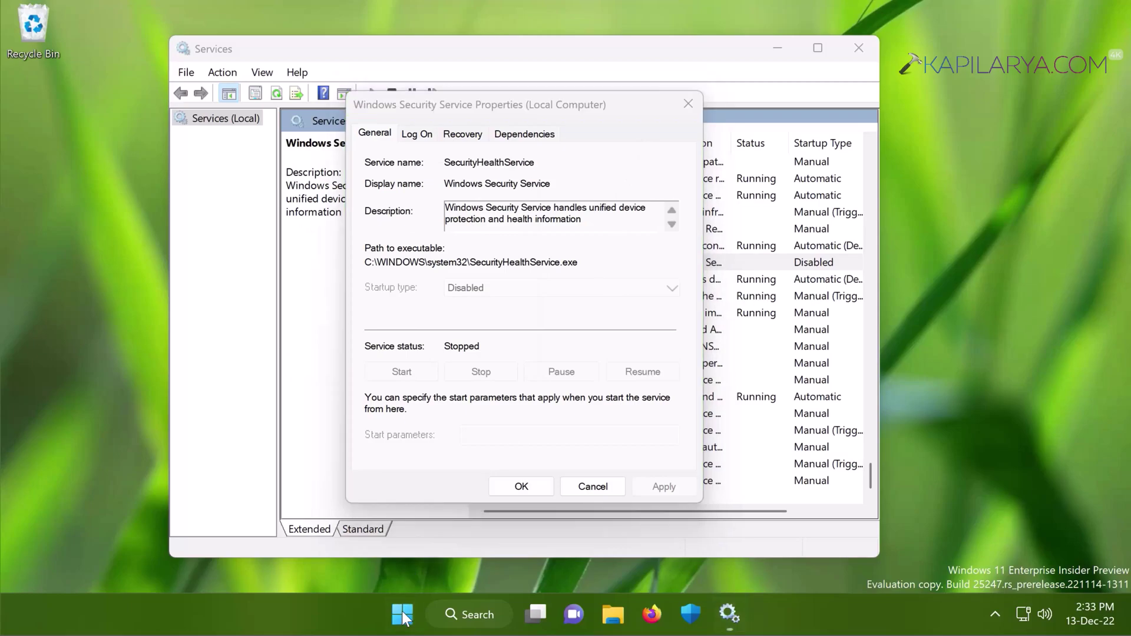
click(366, 508)
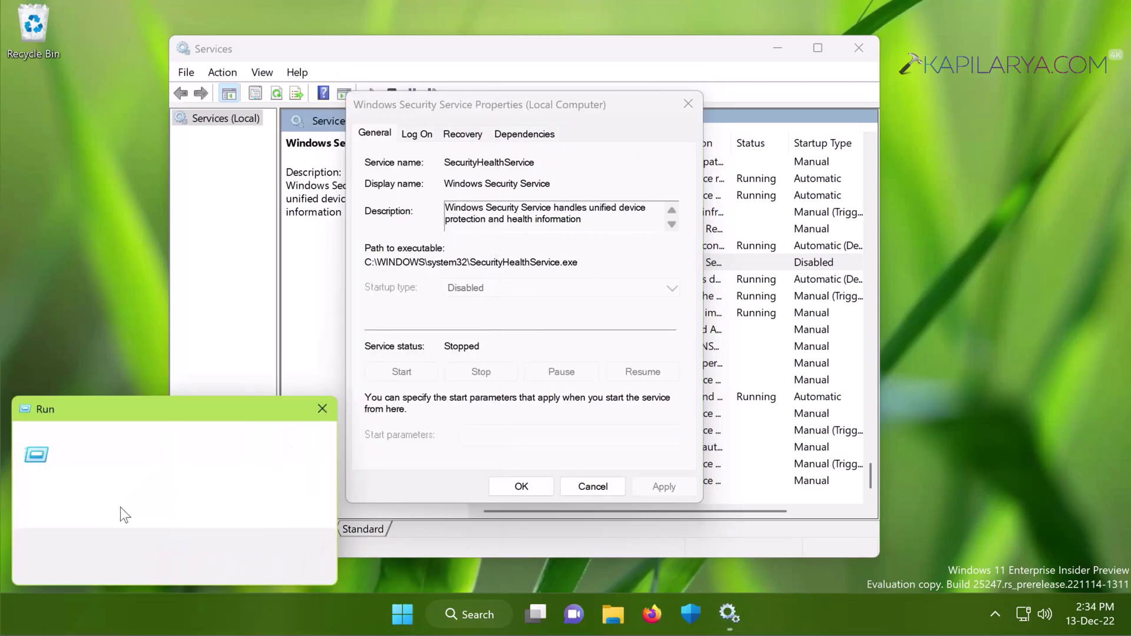
text(rege)
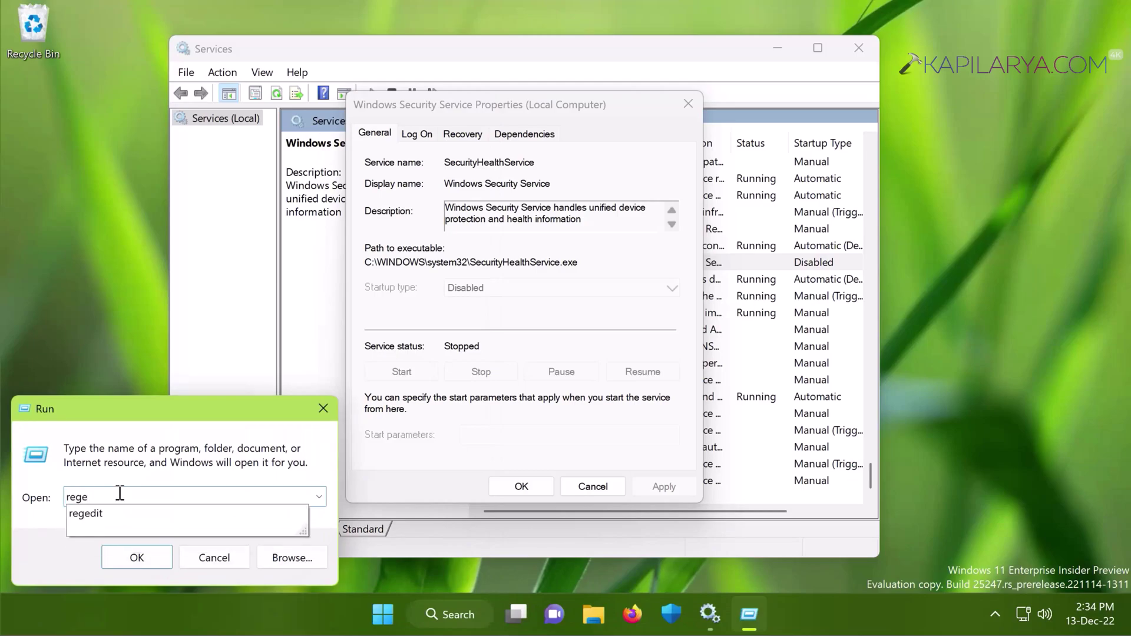
click(94, 522)
click(129, 562)
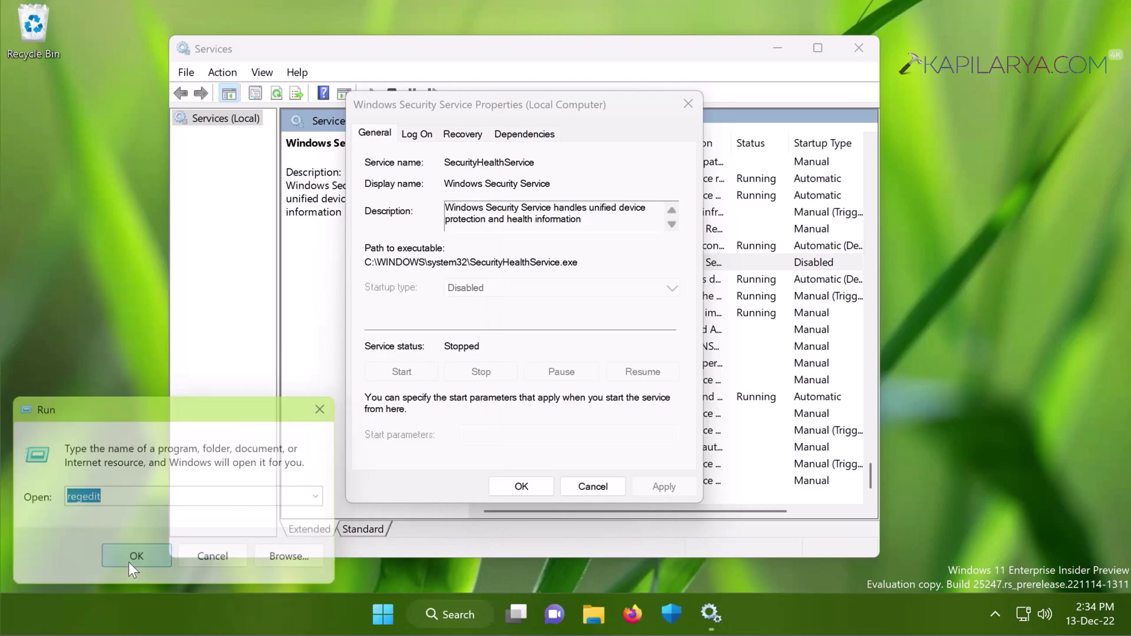
click(689, 109)
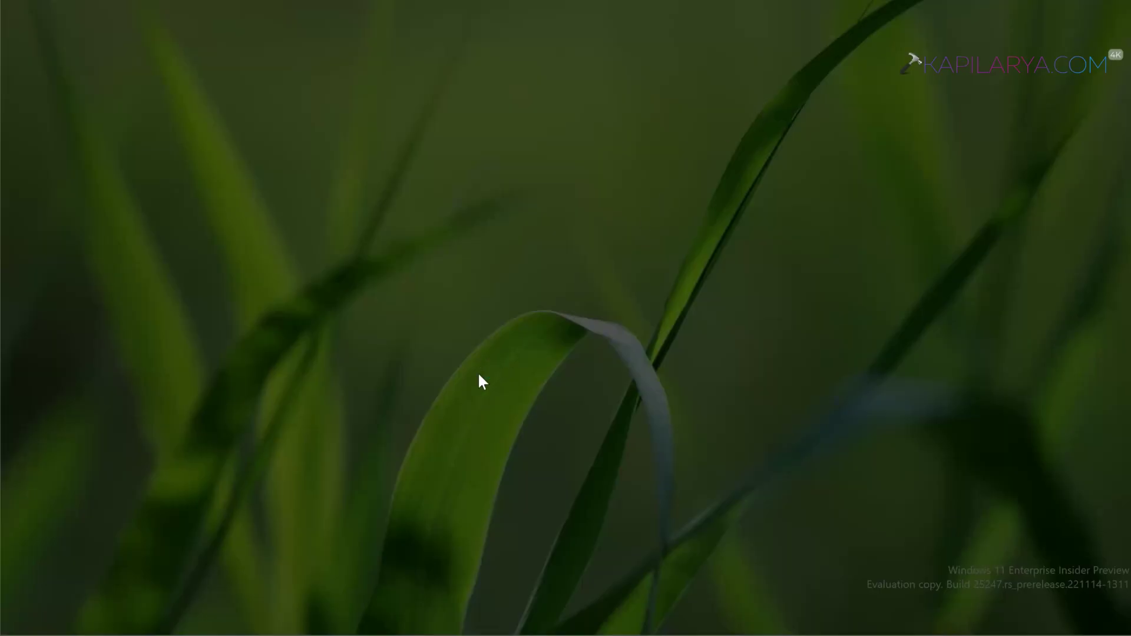
click(447, 439)
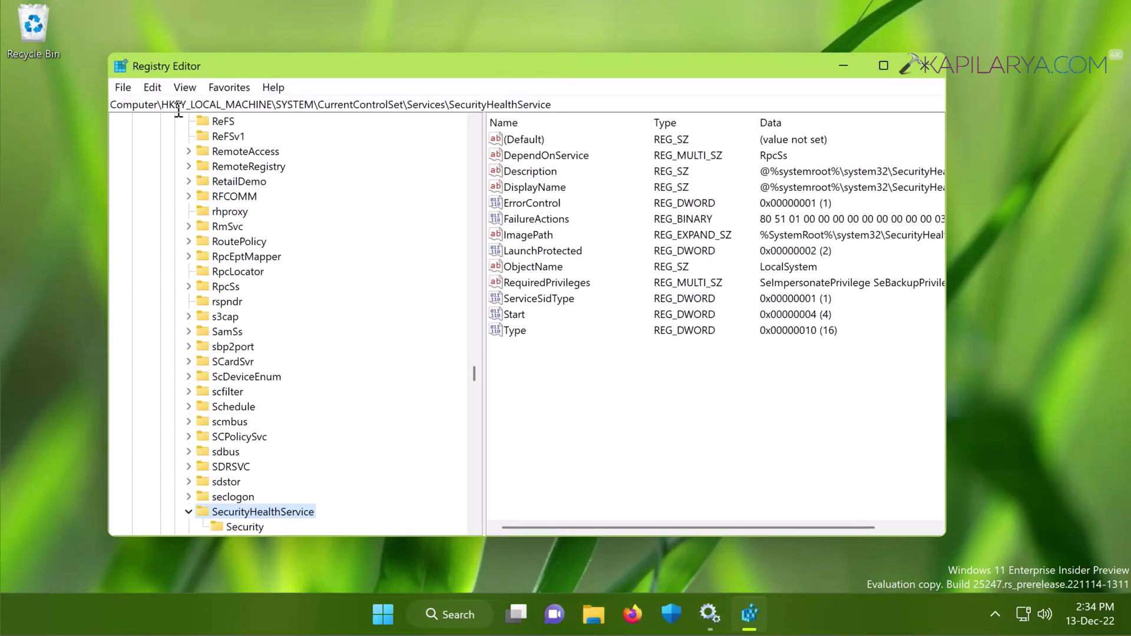
Navigate to HKEY_LOCAL_MACHINE\SYSTEM\CurrentControlSet\Services\SecurityHealthService to view its Start value.
click(162, 110)
drag(171, 106, 559, 106)
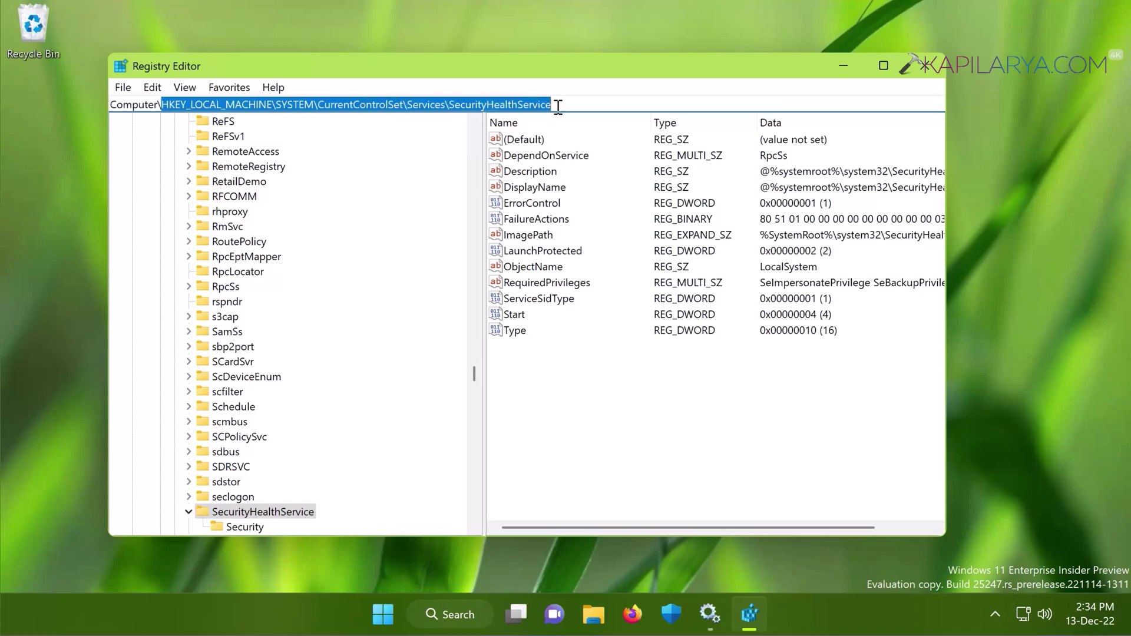
click(305, 515)
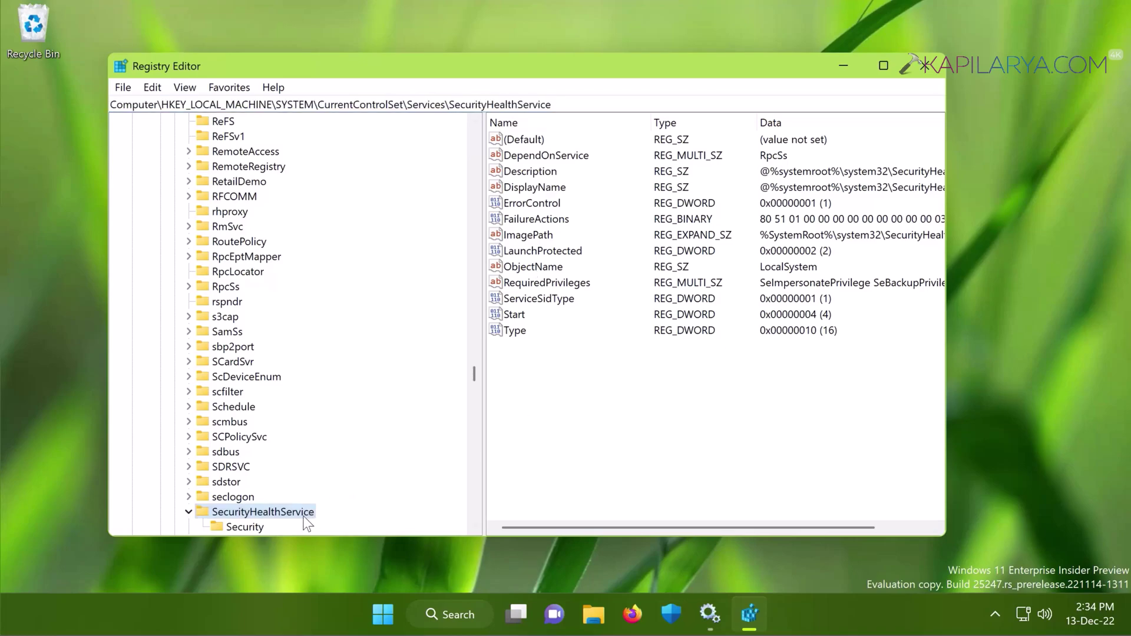
click(474, 529)
scroll(475, 530, down, 3)
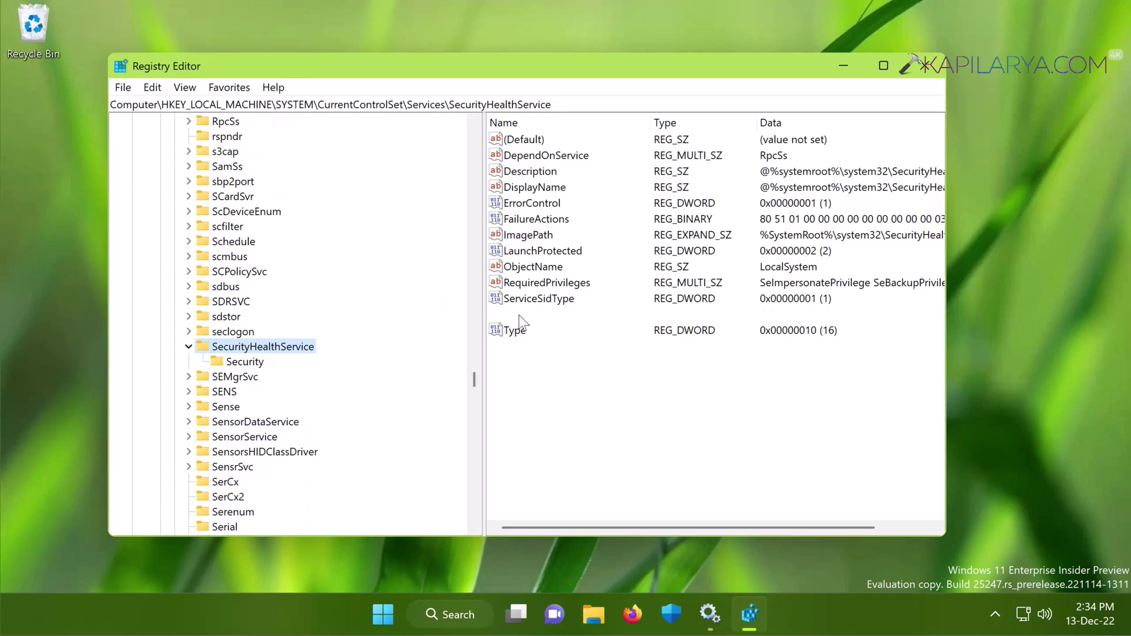
Change SecurityHealthService's Start DWORD value from 4 to 3.
click(525, 315)
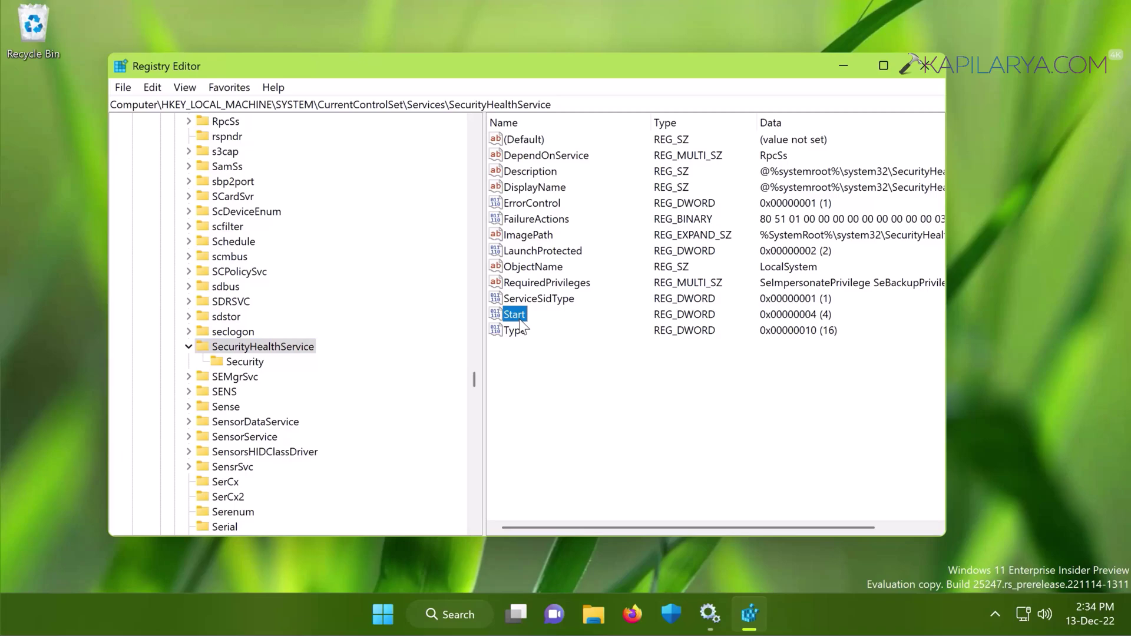
double_click(519, 317)
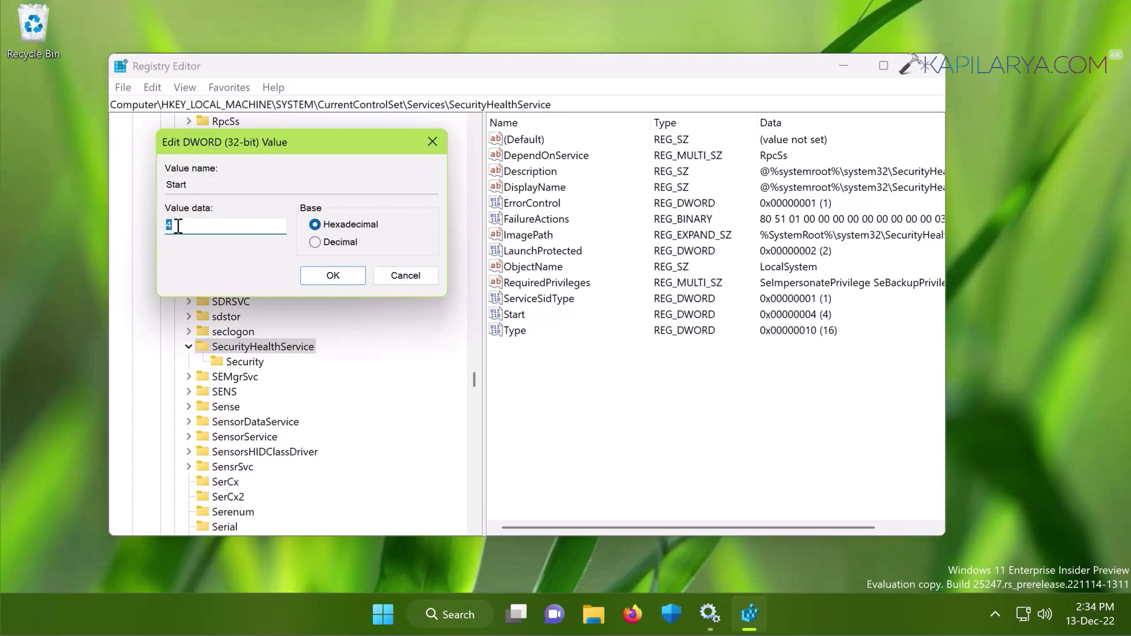
text(3)
click(316, 273)
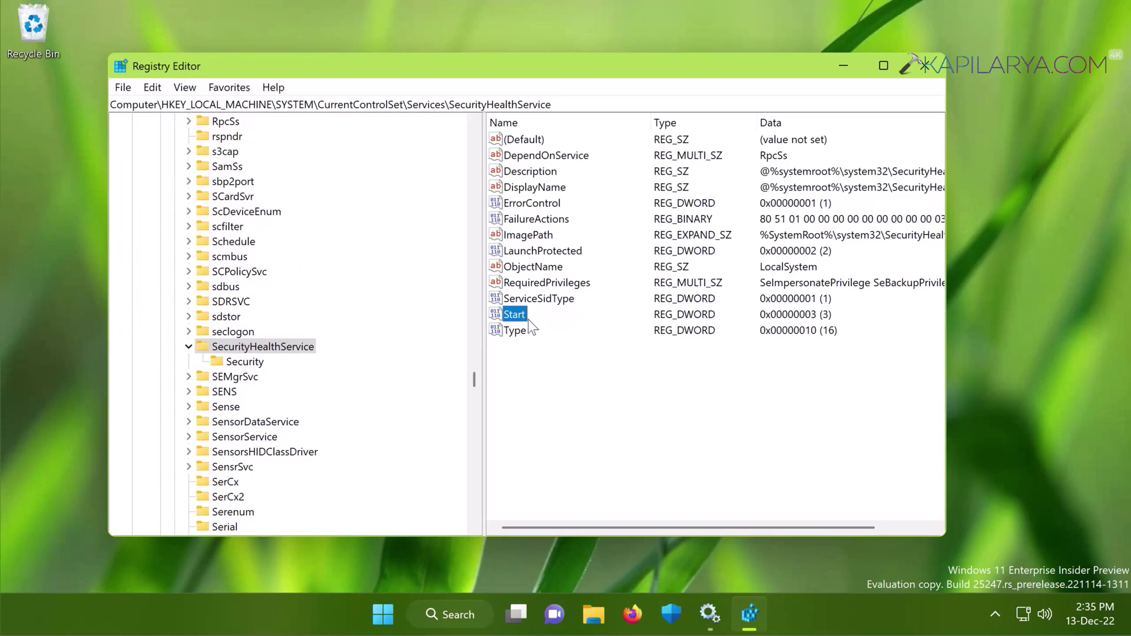
right_click(307, 349)
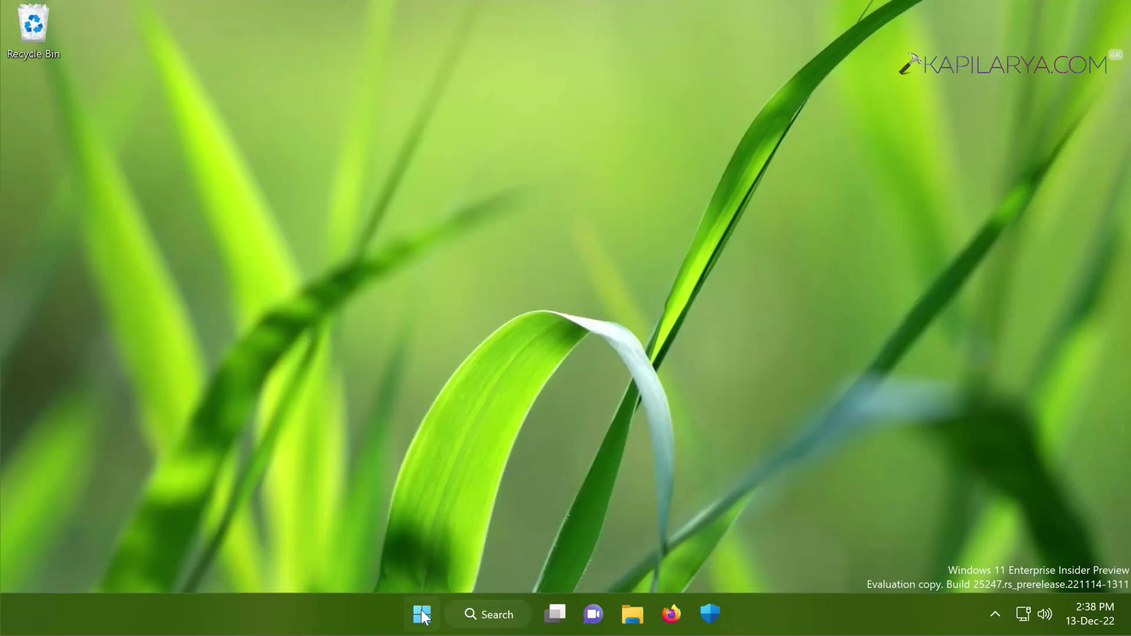
Restart Windows from the Start button's shut down menu so the registry change applies.
right_click(421, 608)
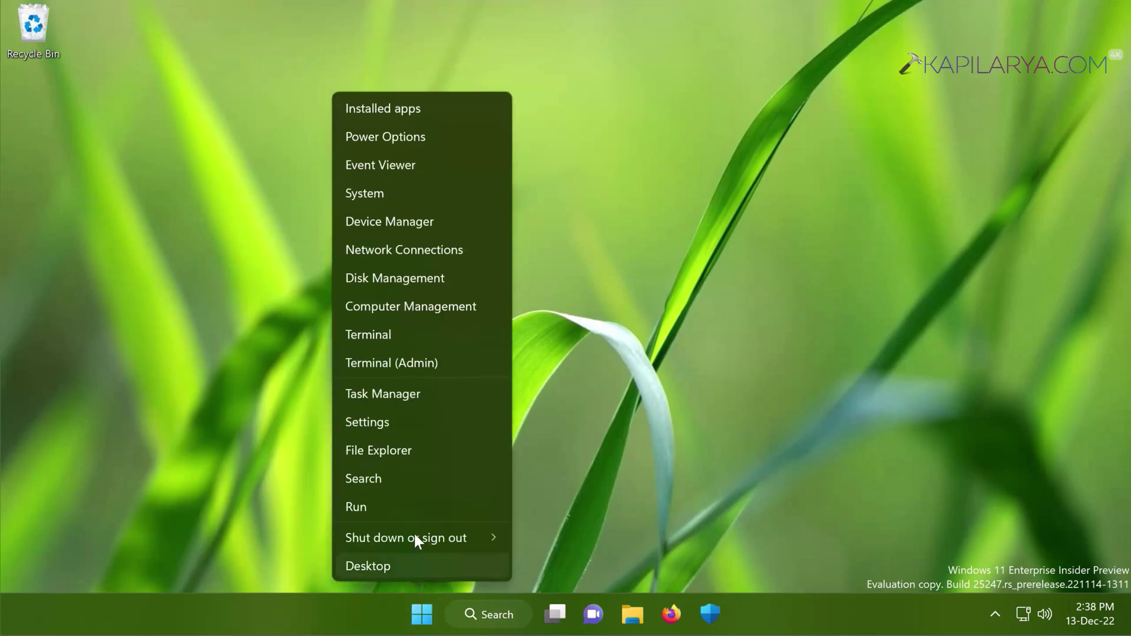
mouse_move(456, 529)
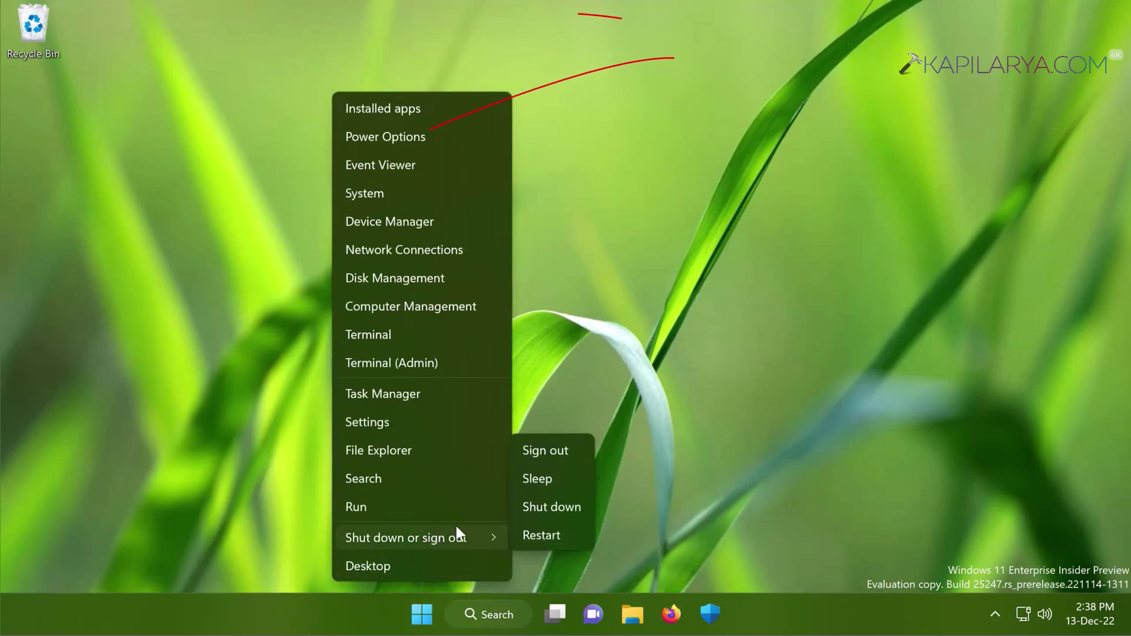
click(539, 535)
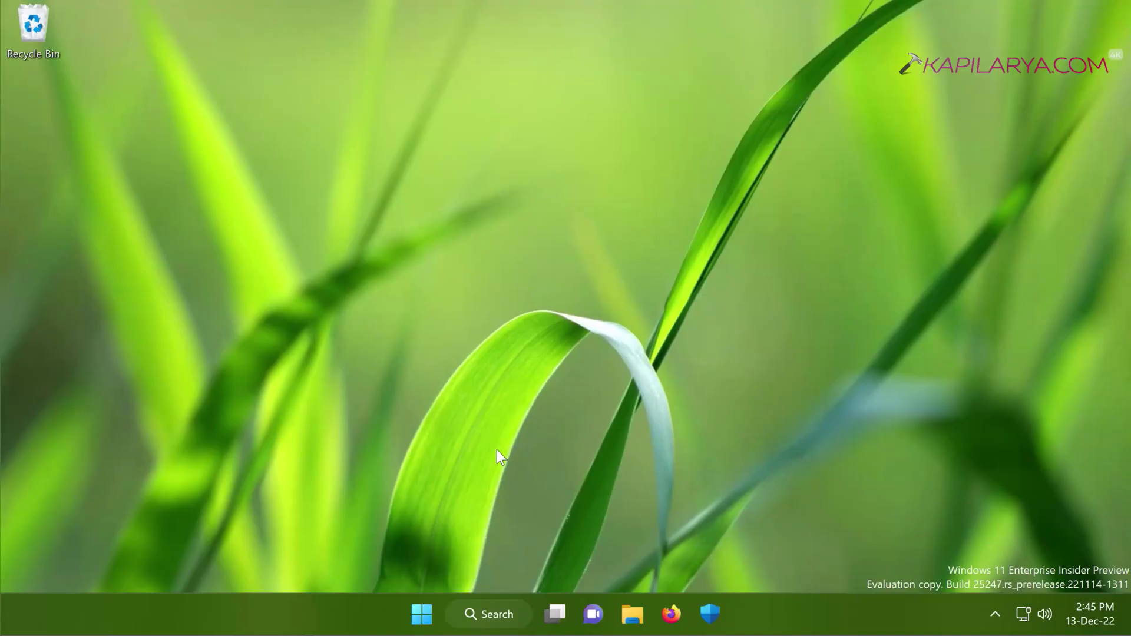
Reopen Services by running services.msc from the Run prompt.
key(super+x)
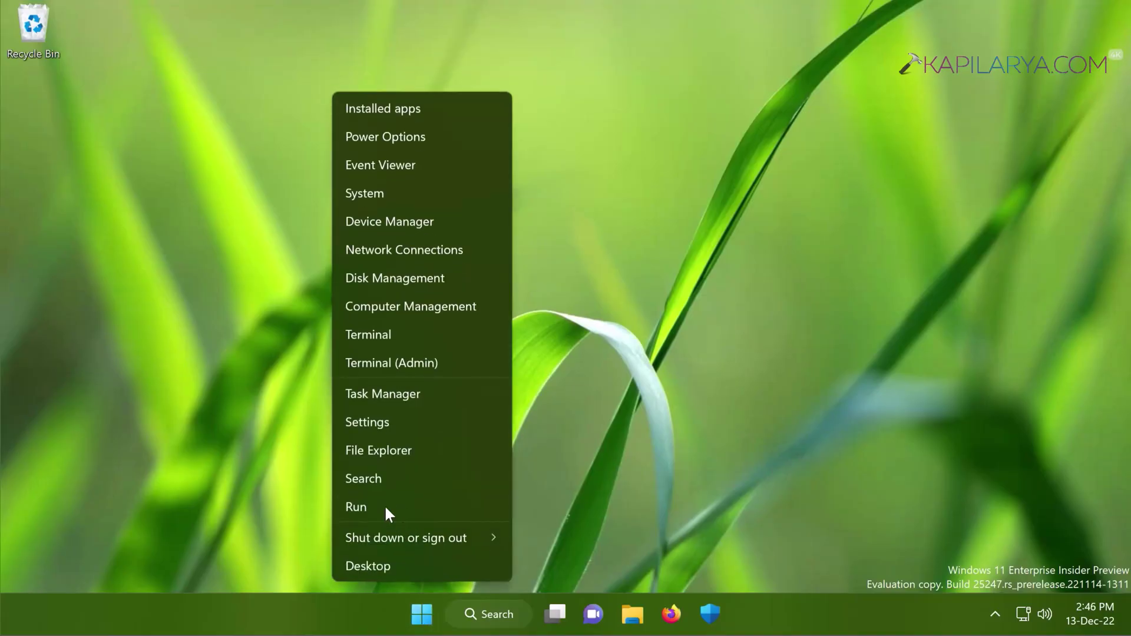
click(386, 507)
text(services)
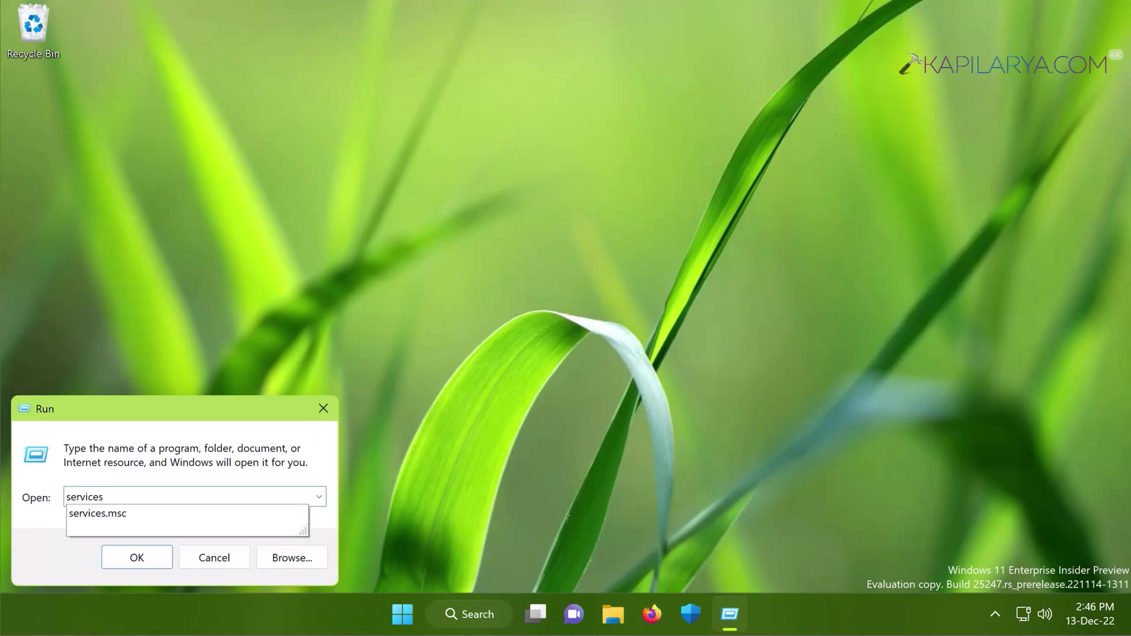
click(86, 512)
key(Return)
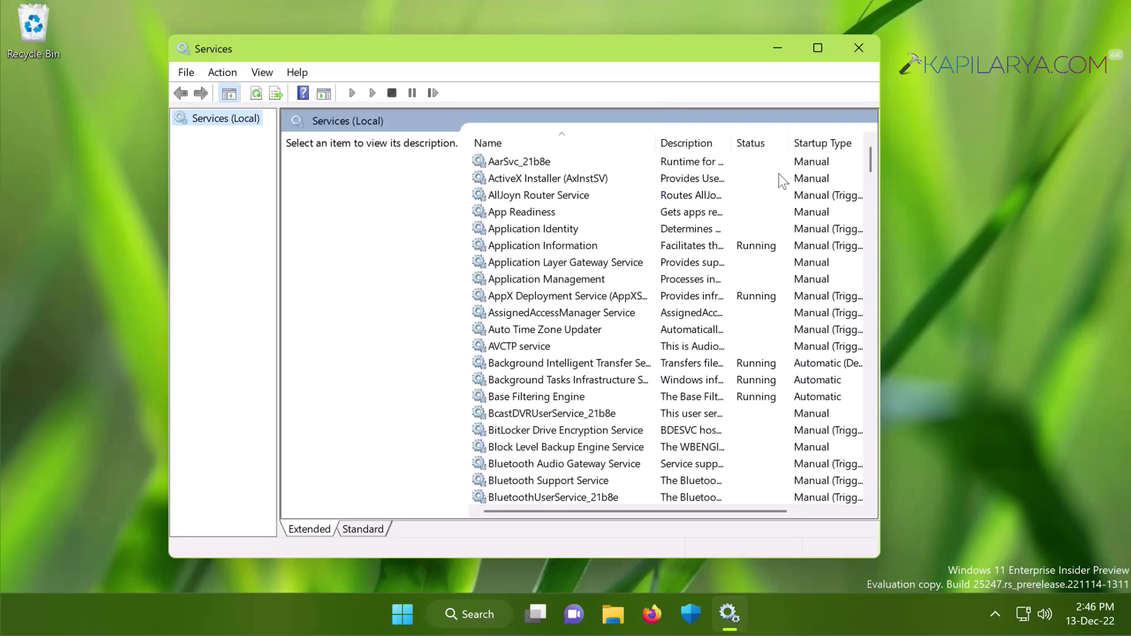
Select Windows Security Service in the list, then minimize the Services window.
scroll(875, 385, down, 5)
scroll(868, 412, down, 20)
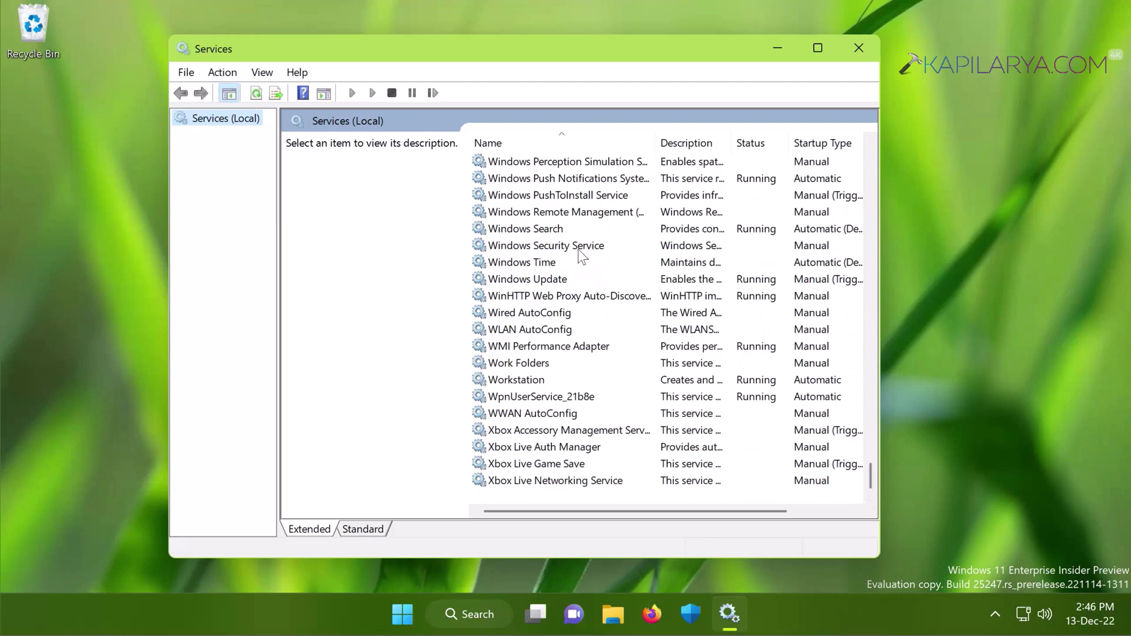
click(593, 252)
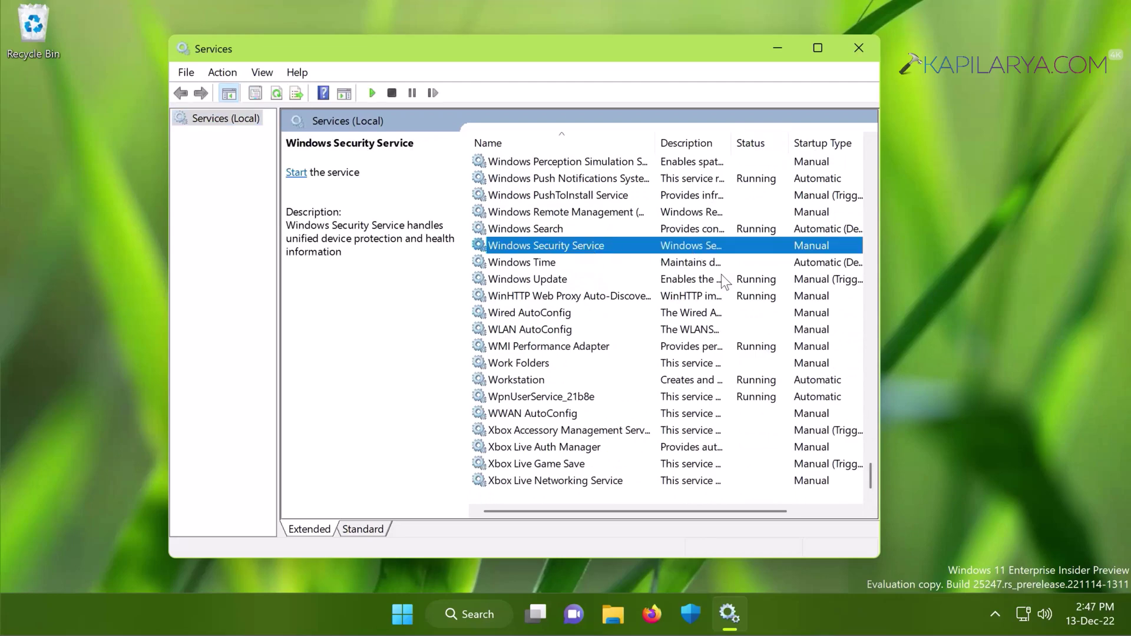
click(778, 48)
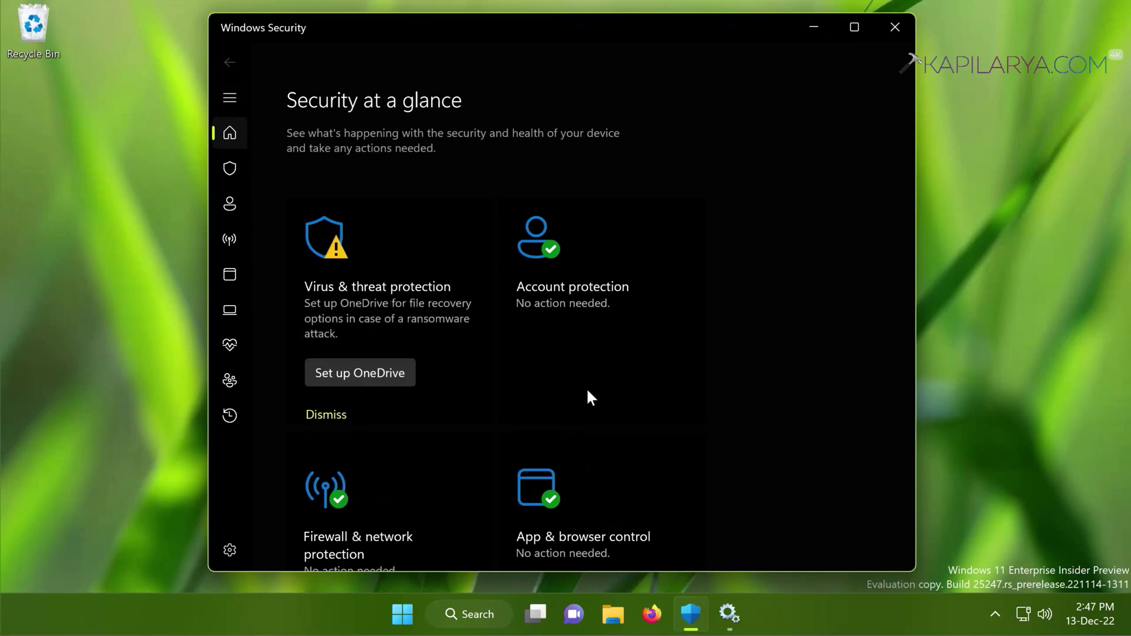
Dismiss the OneDrive ransomware recovery suggestion, approve the UAC prompt, and close Windows Security.
click(326, 414)
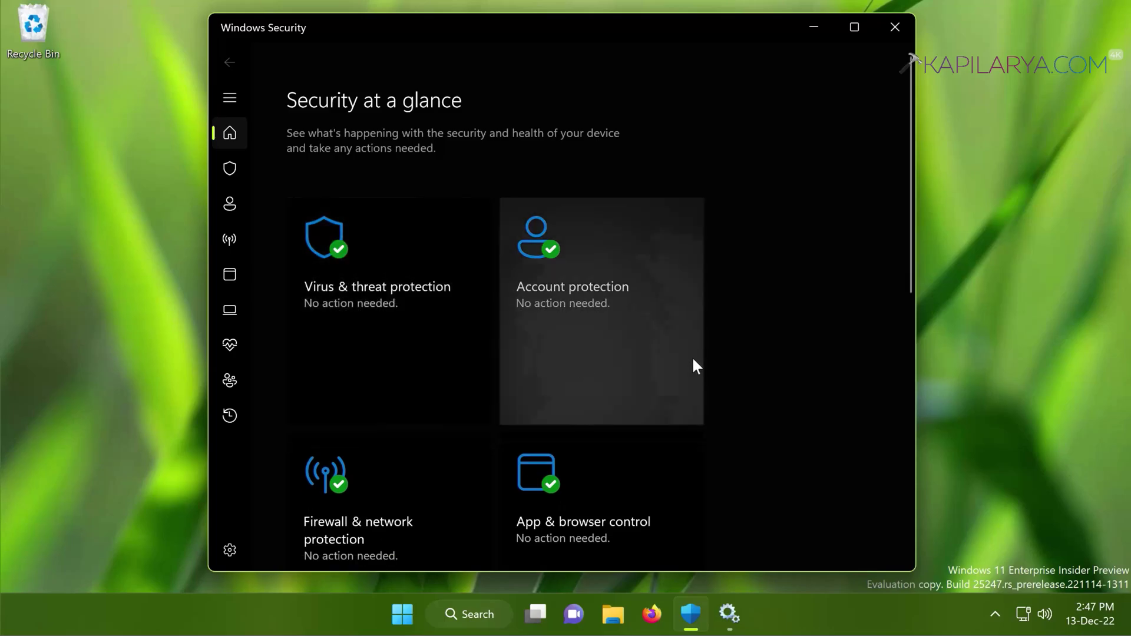
scroll(733, 365, down, 5)
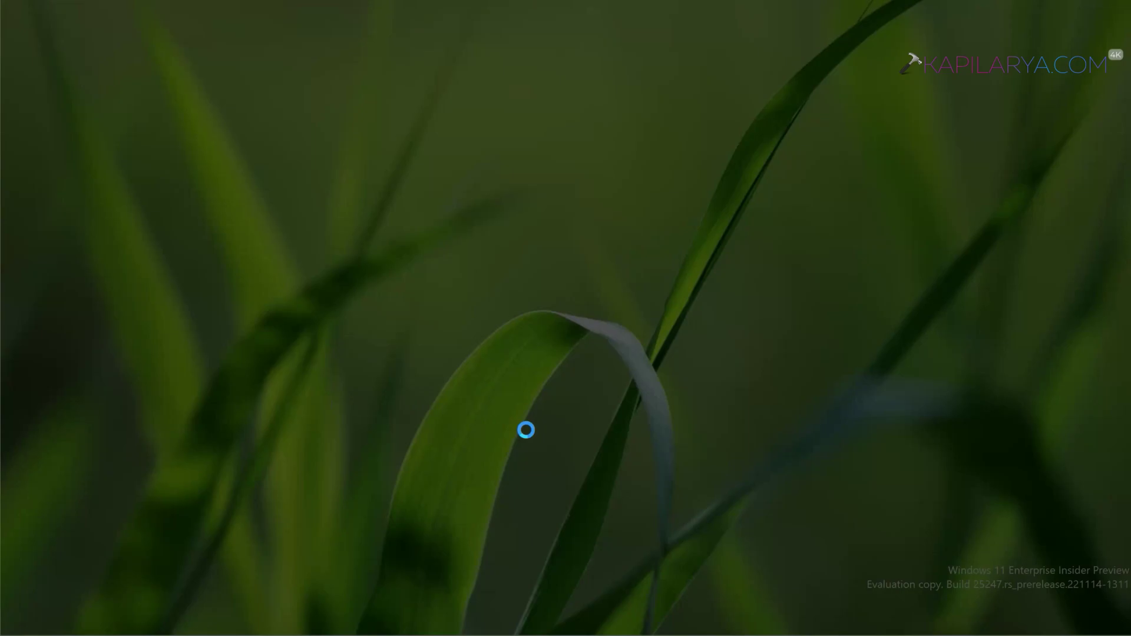
click(495, 449)
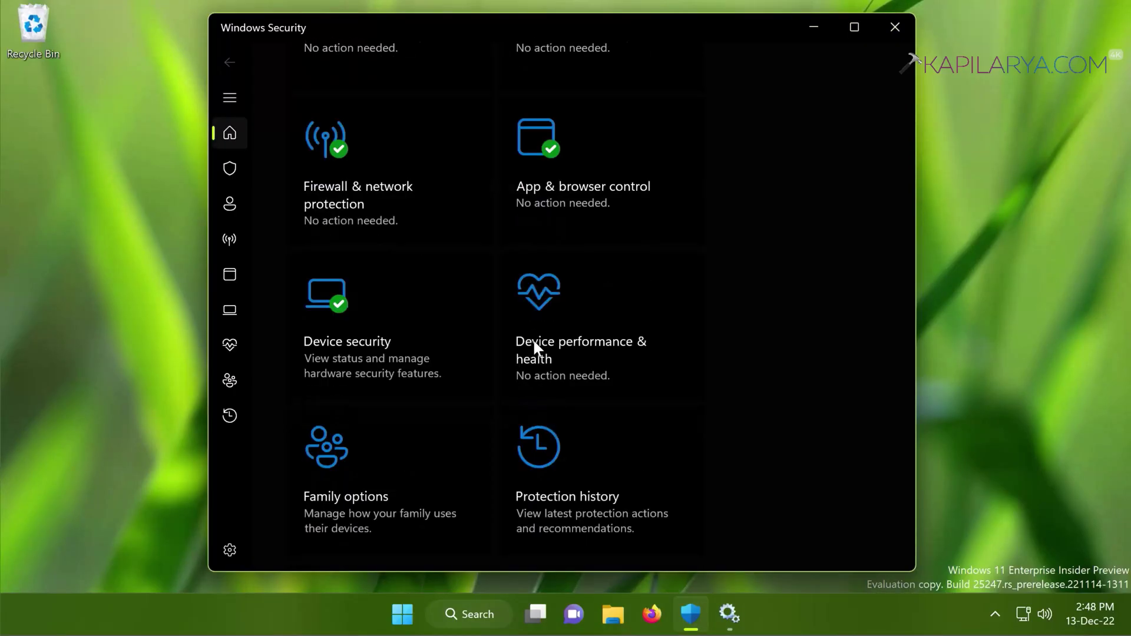
scroll(533, 338, up, 5)
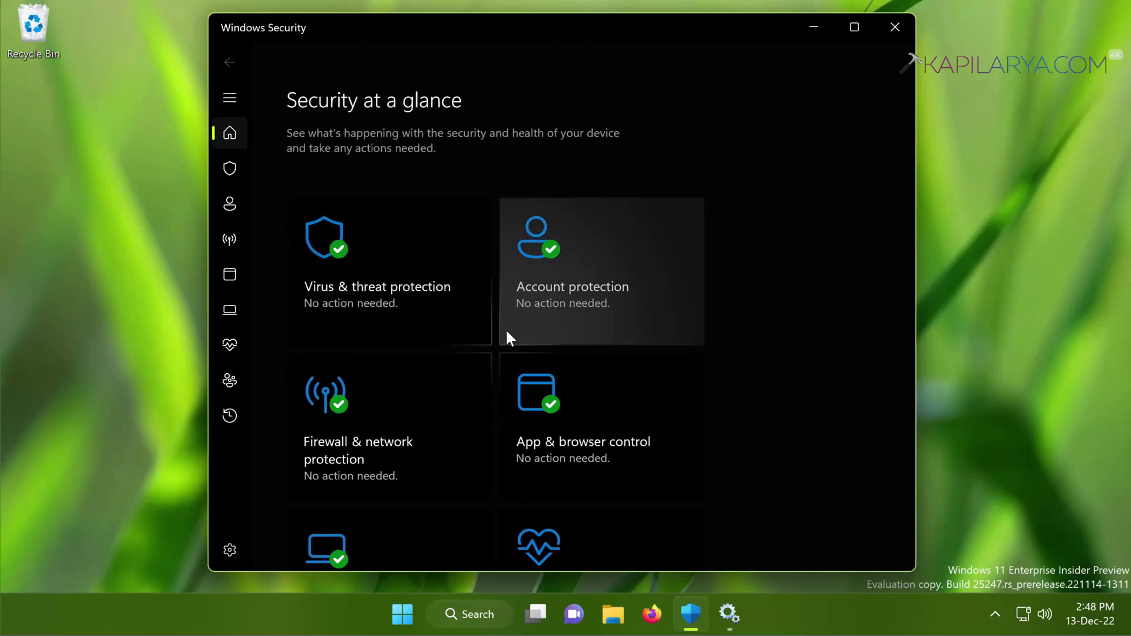
click(896, 27)
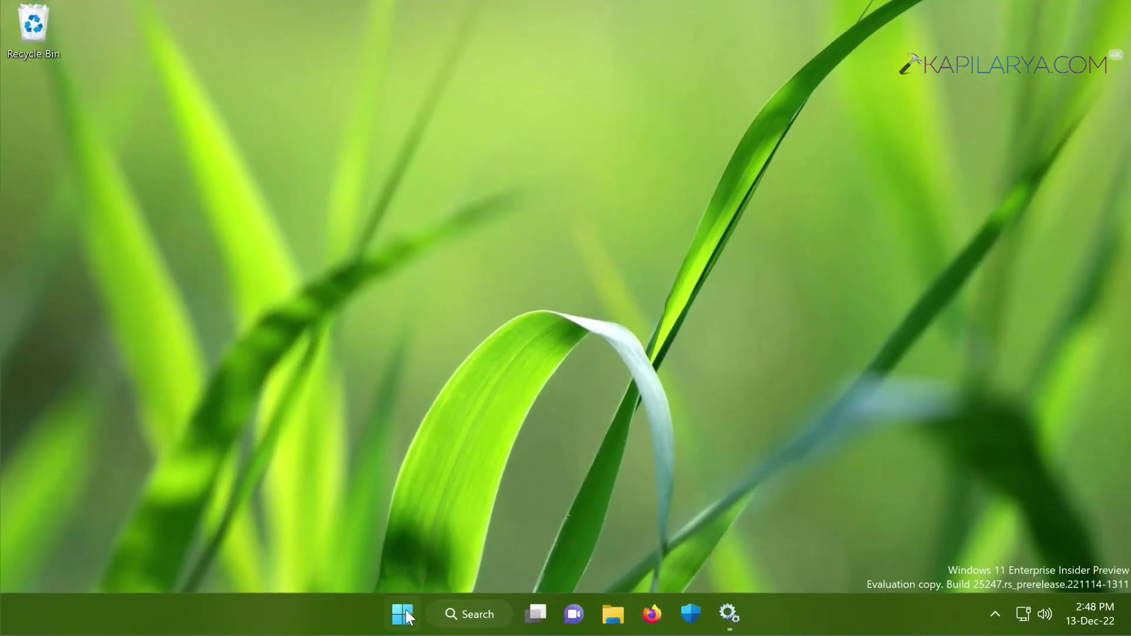
Go to Settings > Apps > Installed apps and search 'windows' to list Windows Security.
click(406, 616)
right_click(405, 609)
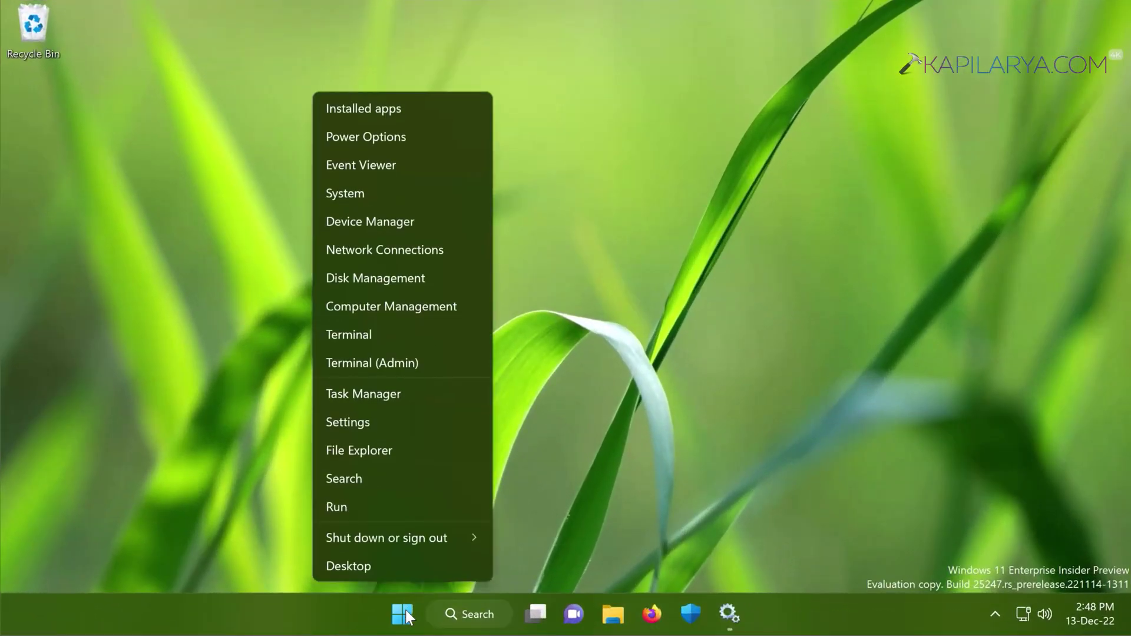
click(417, 416)
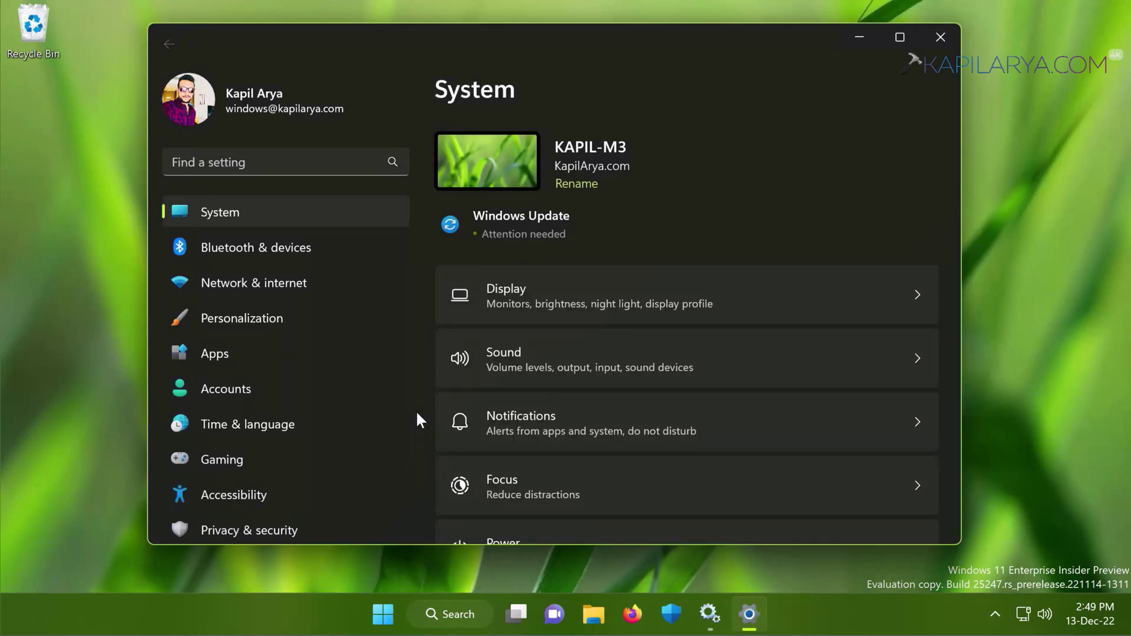
click(311, 361)
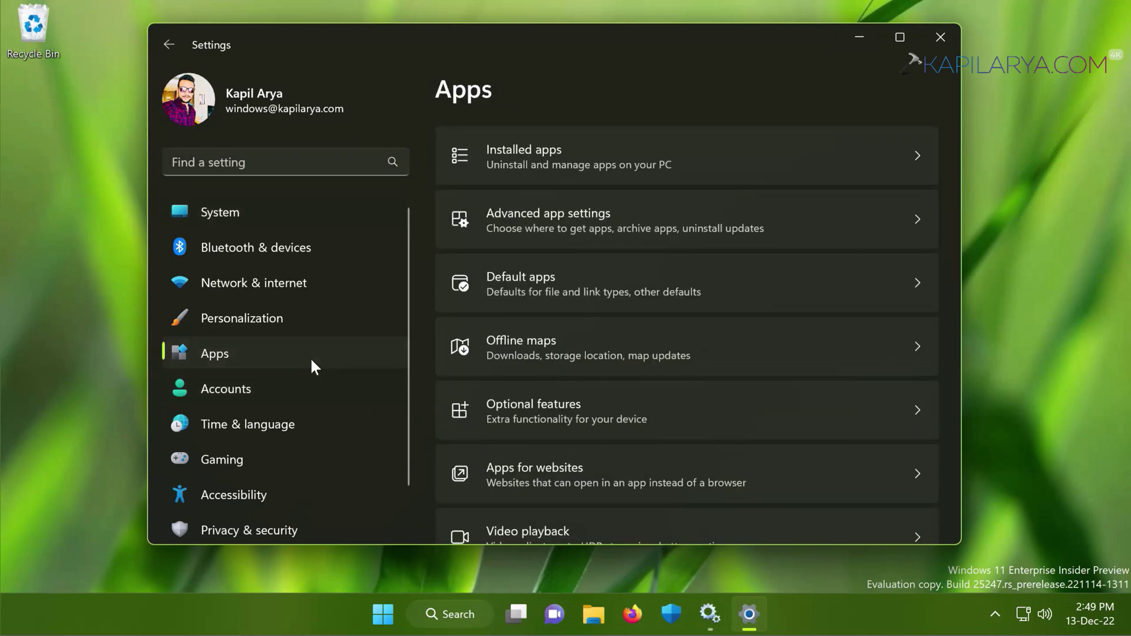
click(557, 158)
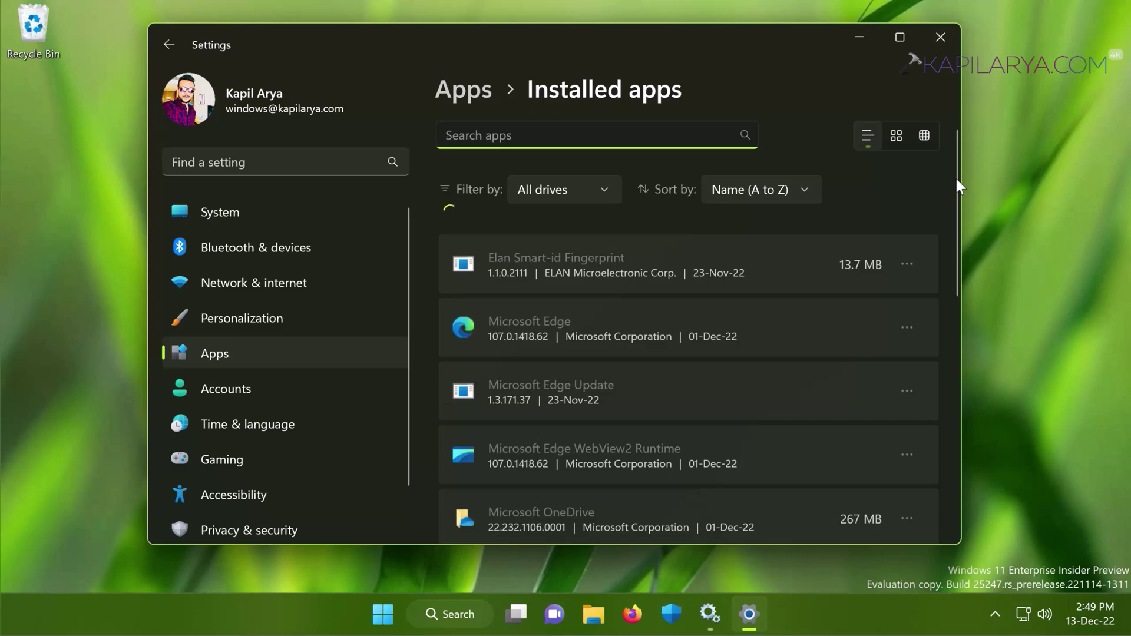
text(windows)
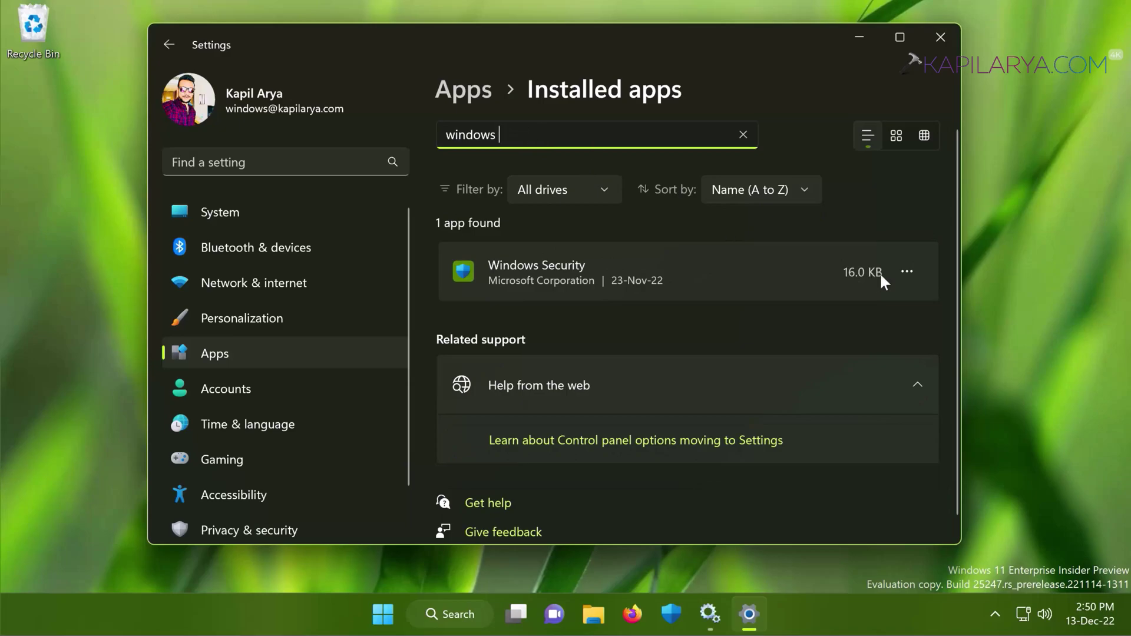
From Windows Security's Advanced options, run Repair, then Reset and confirm deleting its data.
click(905, 273)
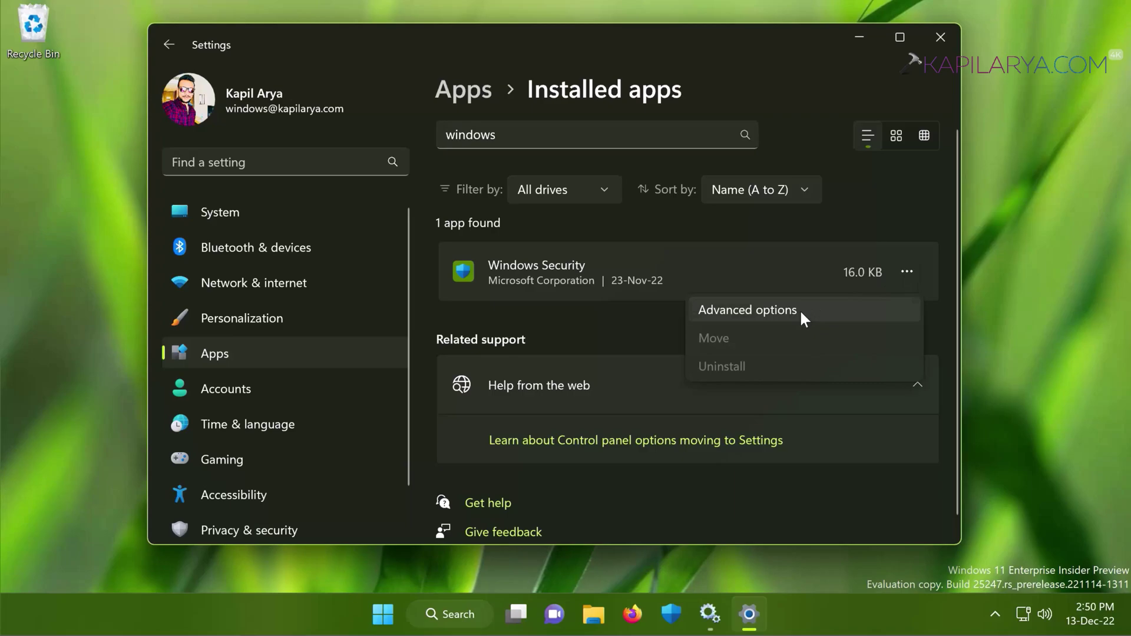
click(805, 319)
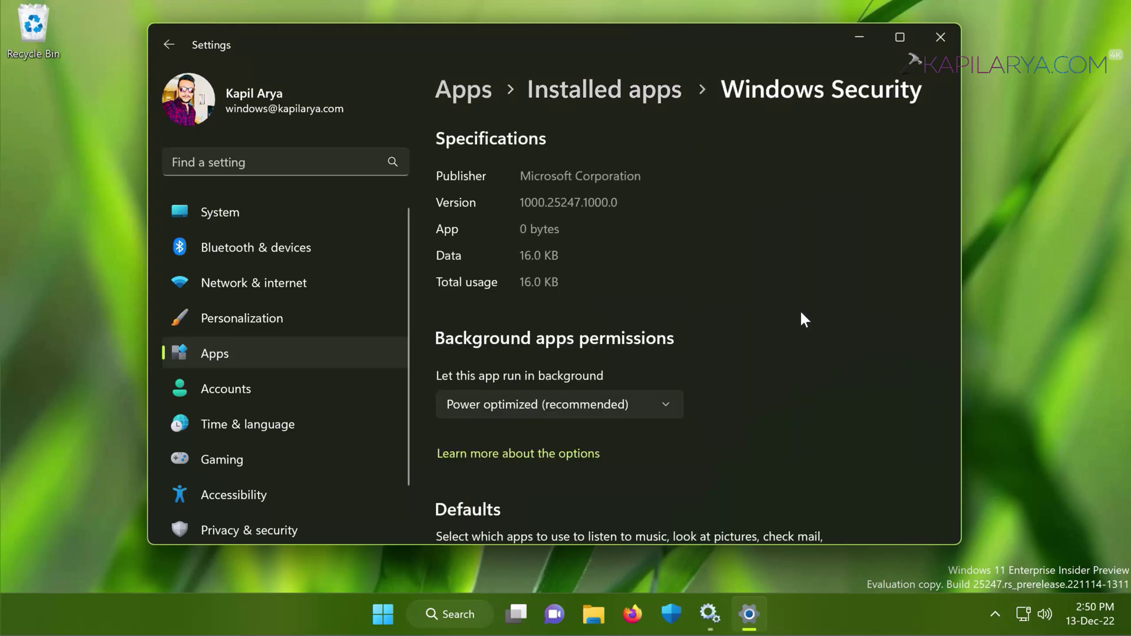
scroll(802, 313, down, 8)
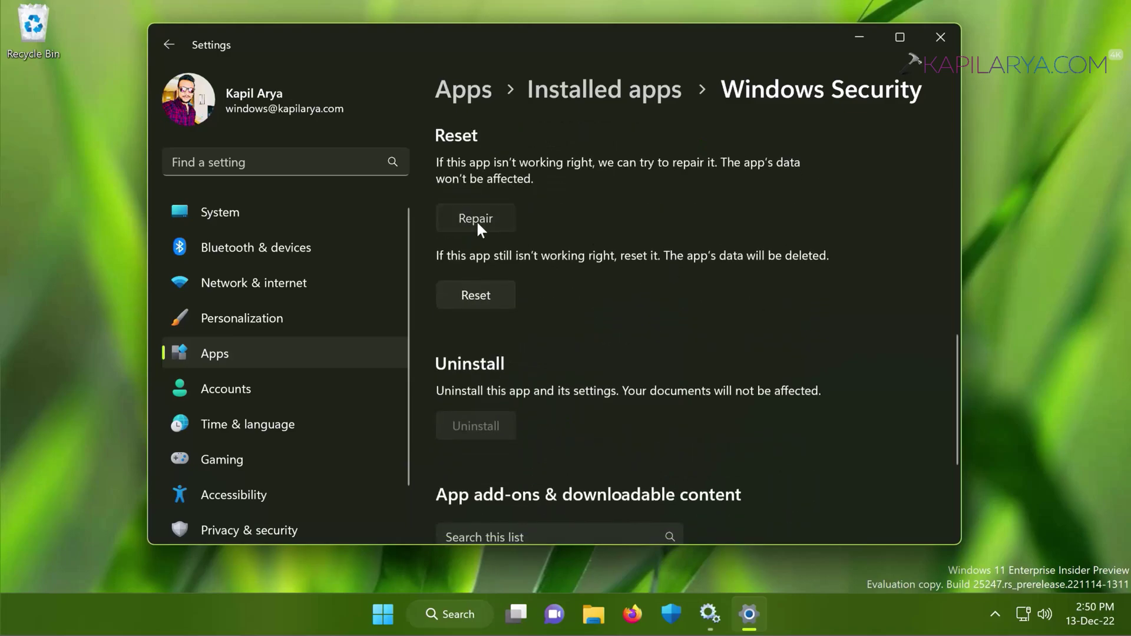
click(476, 221)
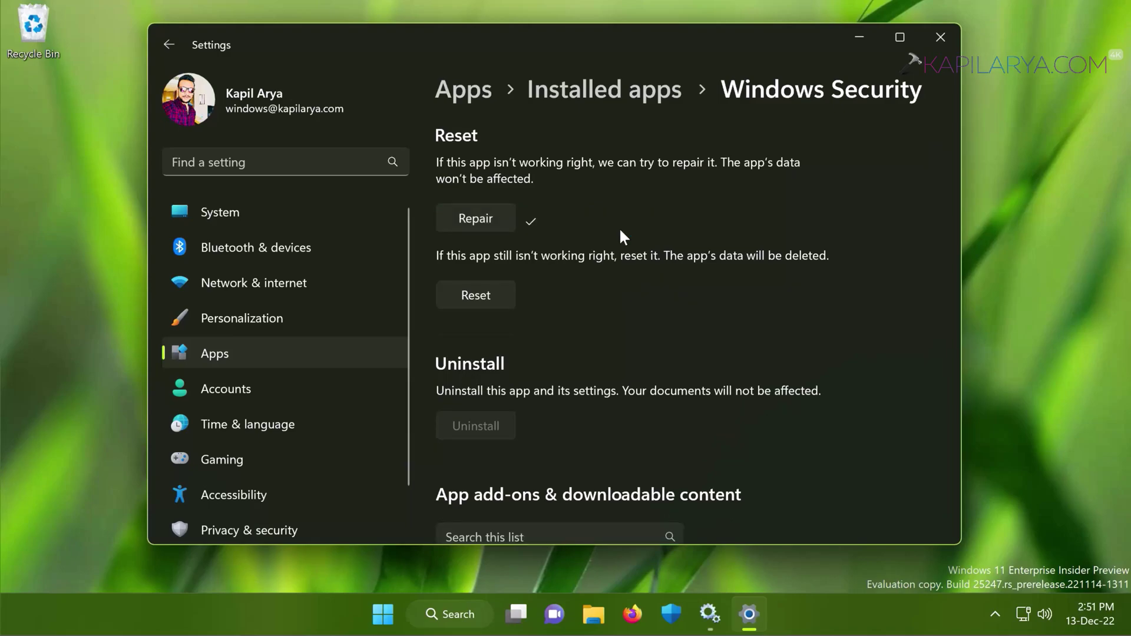
click(485, 303)
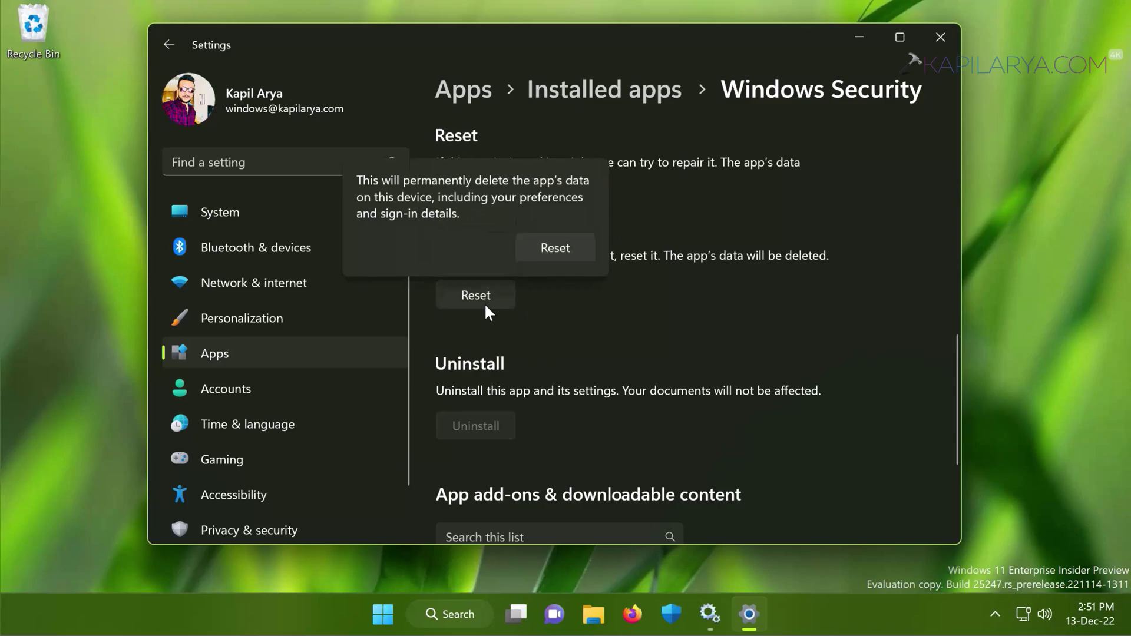
click(548, 252)
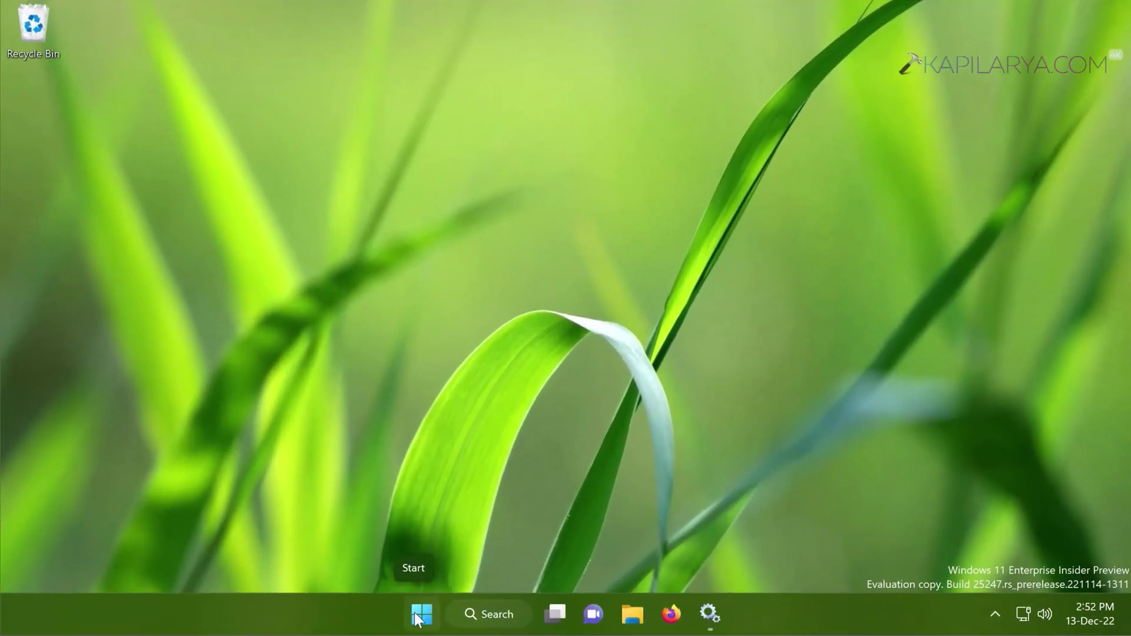
Launch Windows Terminal as administrator from the Start context menu, approving the UAC prompt.
right_click(415, 613)
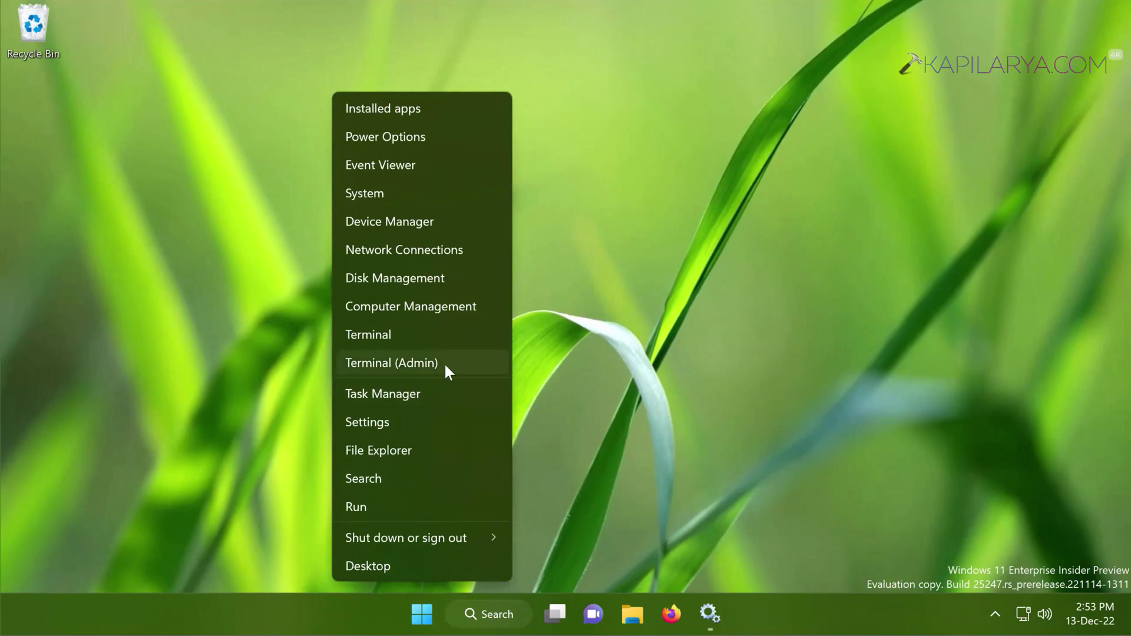
click(445, 363)
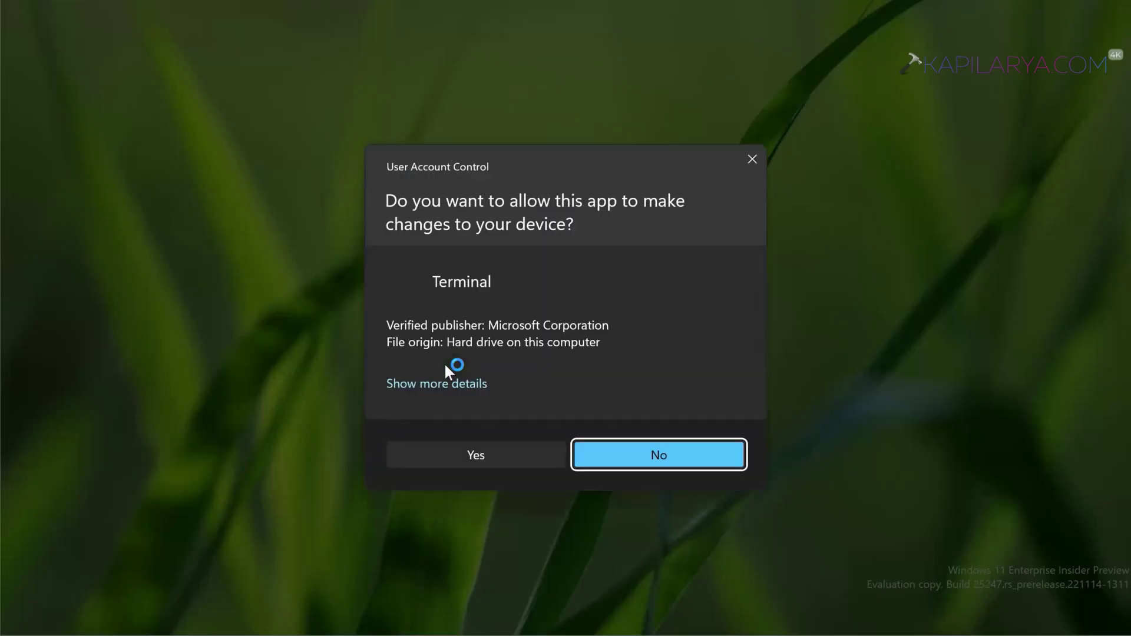
click(437, 456)
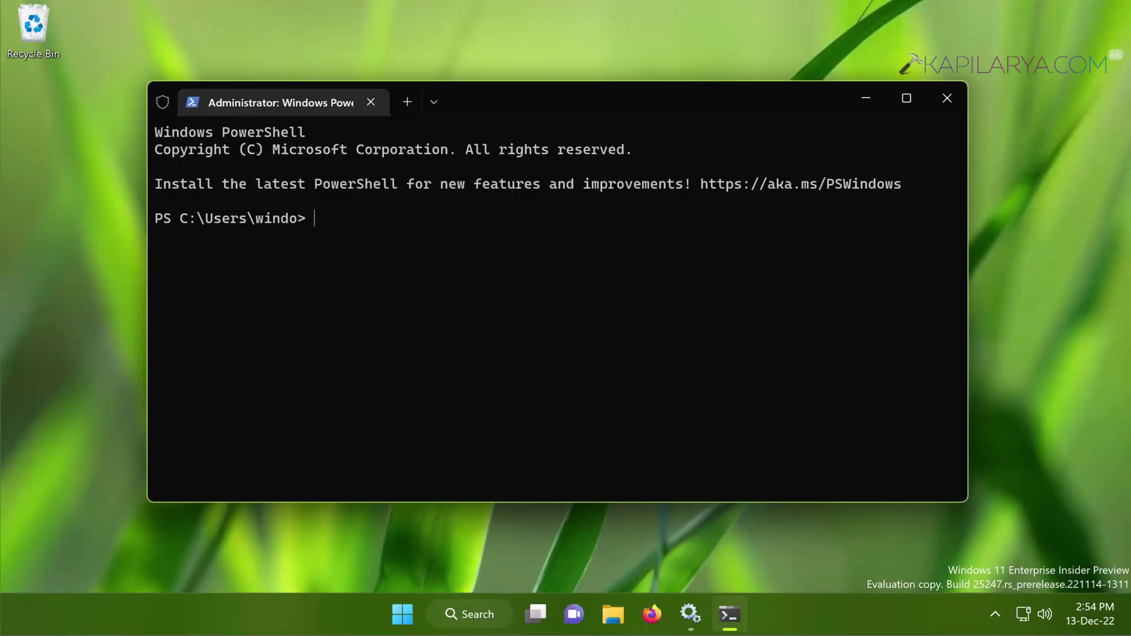
Run 'Get-AppxPackage Microsoft.SecHealthUI -AllUsers | Reset-AppxPackage' in PowerShell, then close the terminal.
key(alt+e)
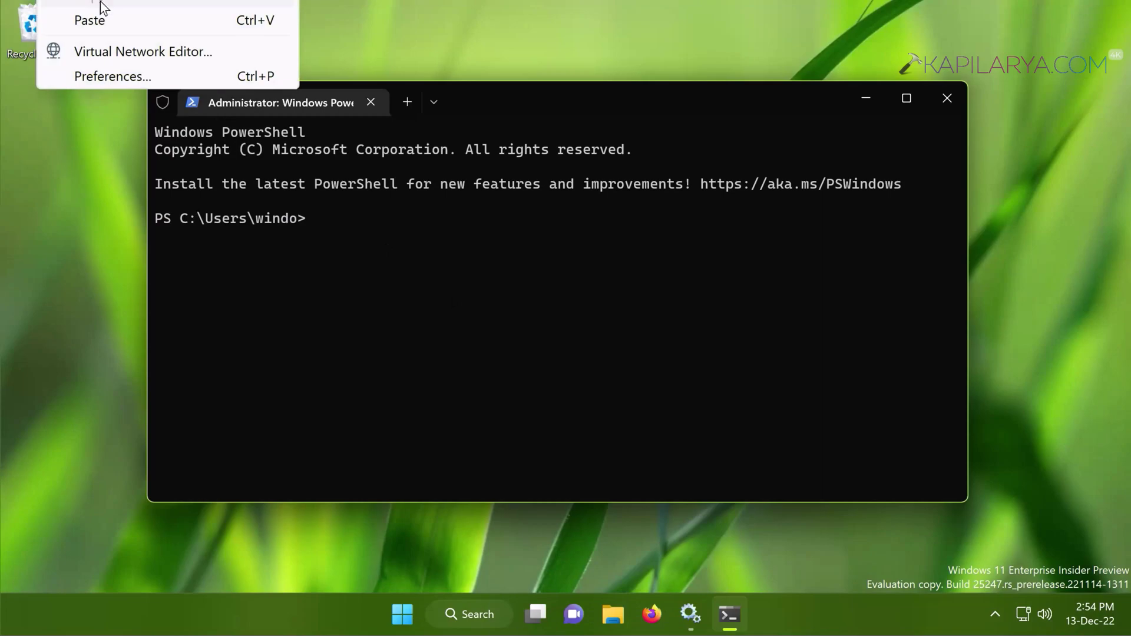
click(111, 17)
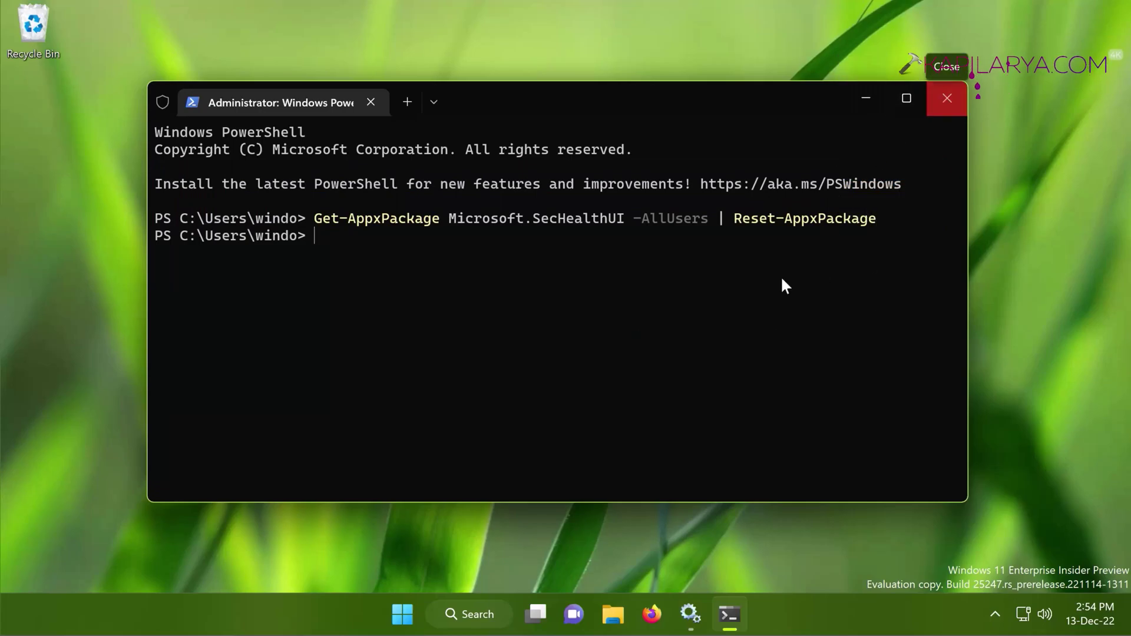
key(alt+F4)
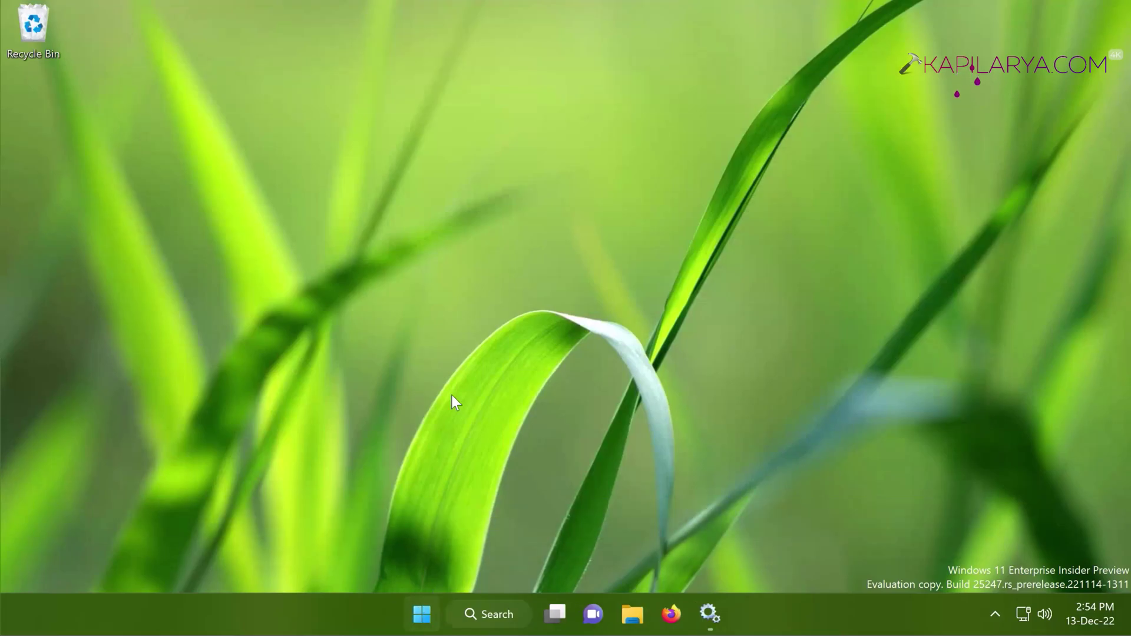
Relaunch Windows Security from recent search items, reposition its window, and dismiss the Feedback Hub notification.
key(super+s)
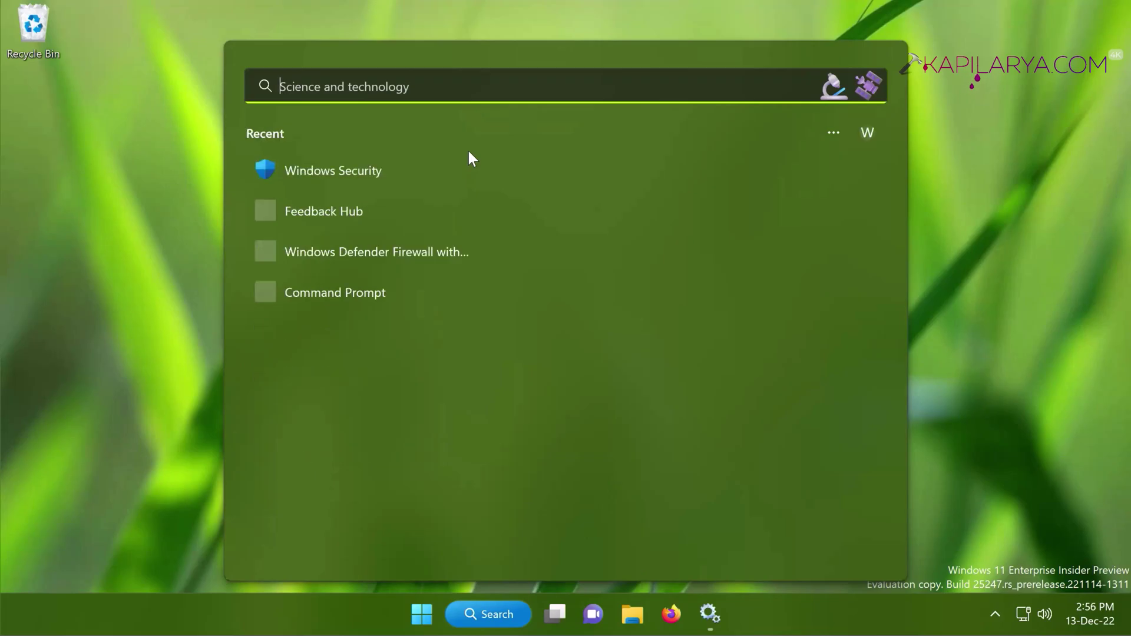
click(354, 170)
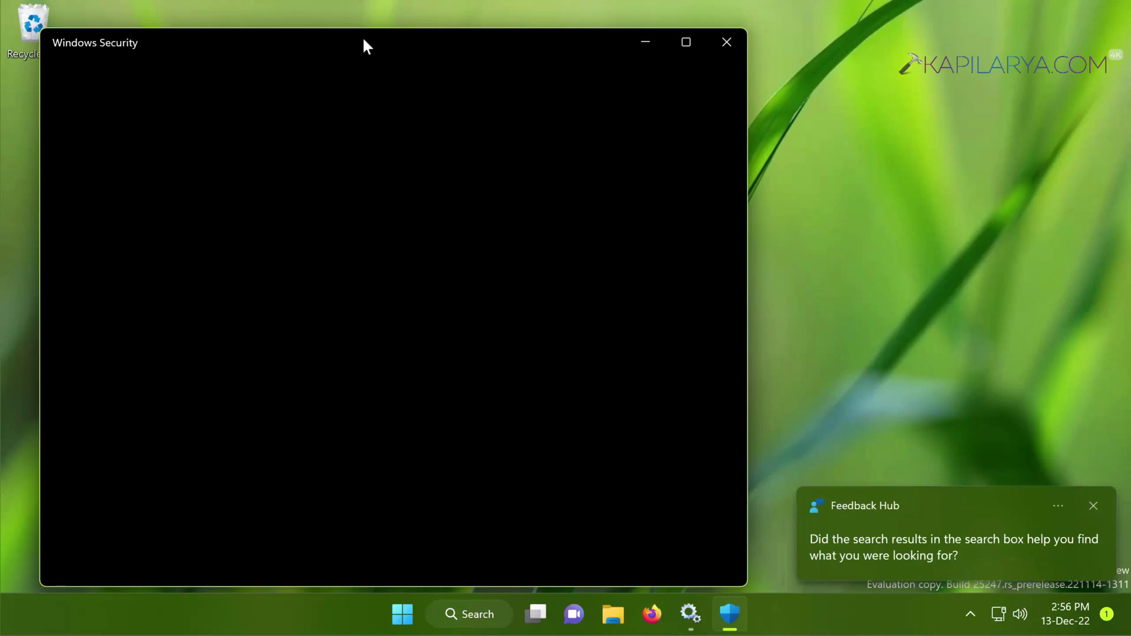
mouse_move(412, 39)
mouse_down()
mouse_move(479, 30)
mouse_move(414, 27)
mouse_up()
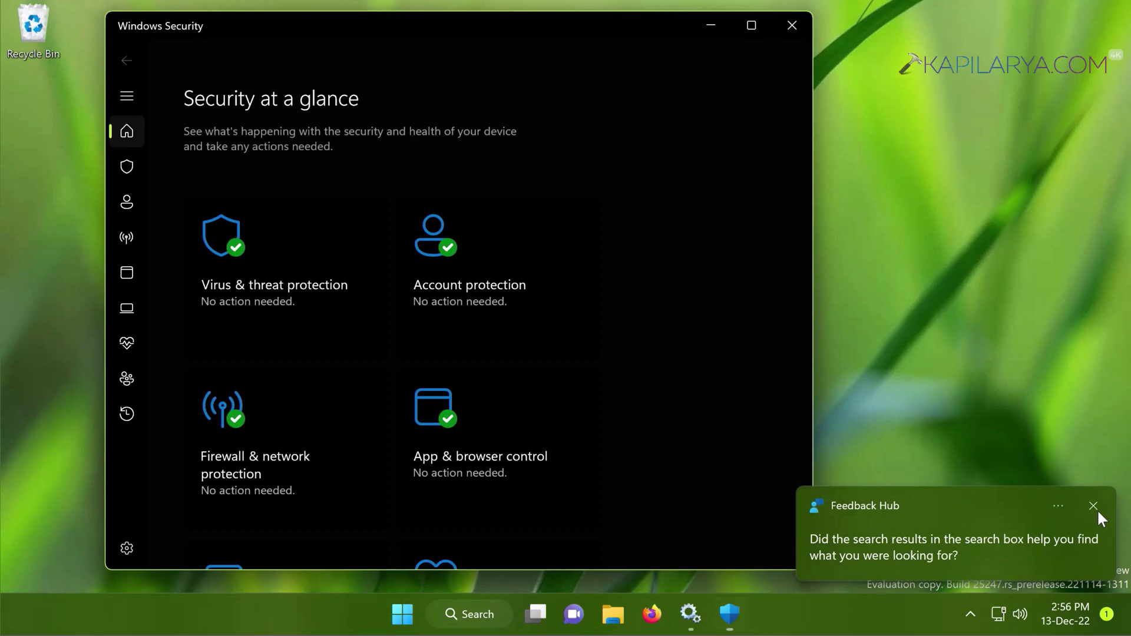
click(1095, 508)
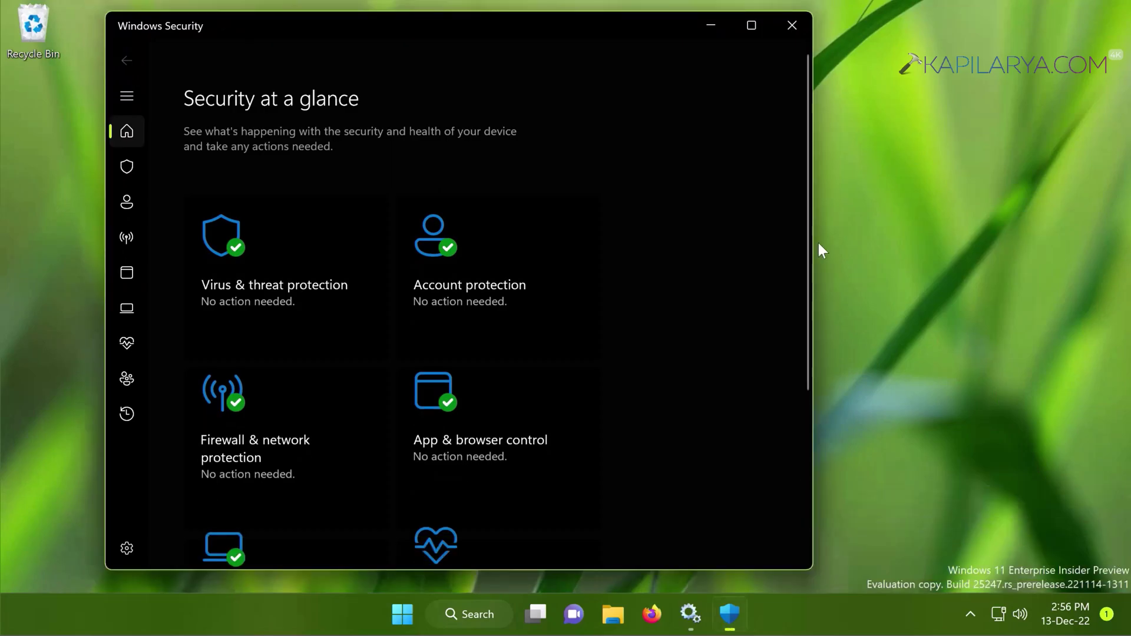